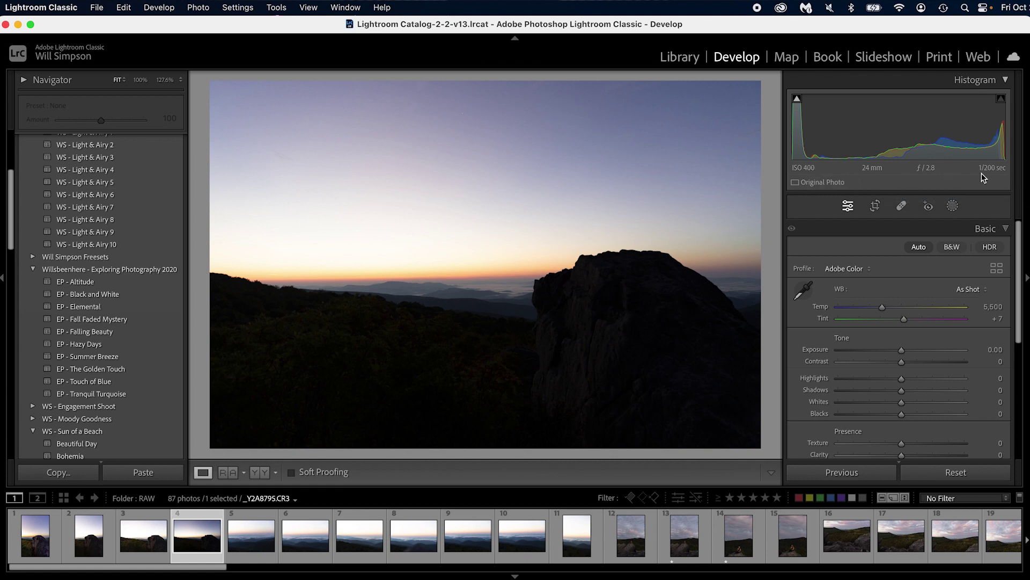
# - Straighten the sunrise photo with a rotation of about 0.53°
pyautogui.click(875, 205)
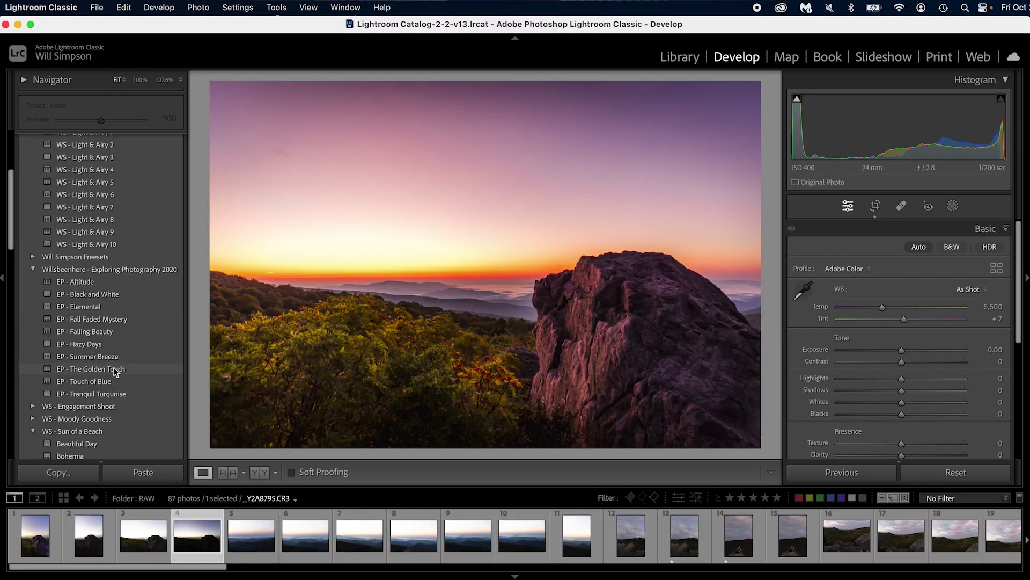
# - Apply the EP - The Golden Touch preset, set white balance to Daylight and warm Temp to 6,116
pyautogui.click(115, 369)
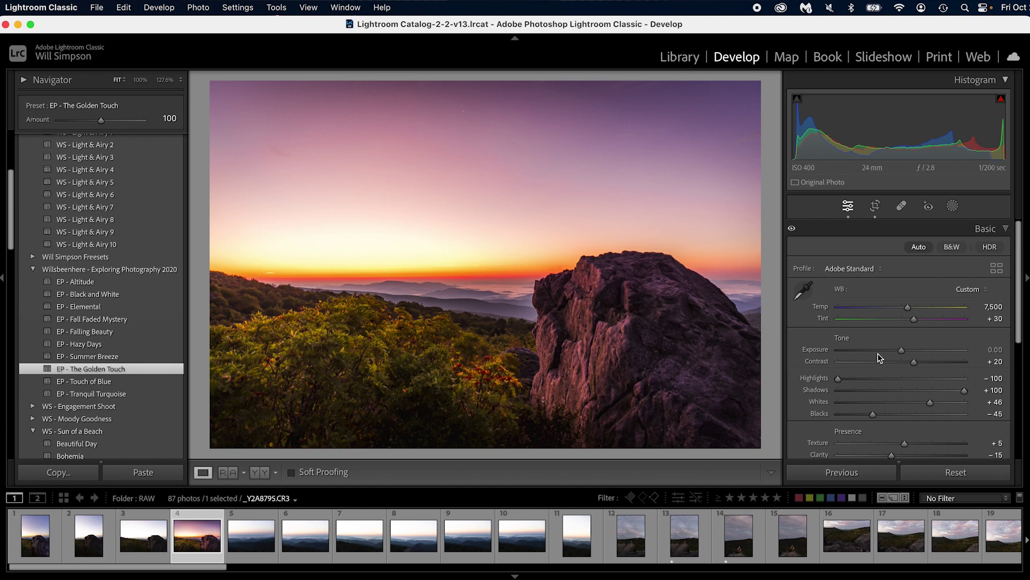
pyautogui.click(804, 289)
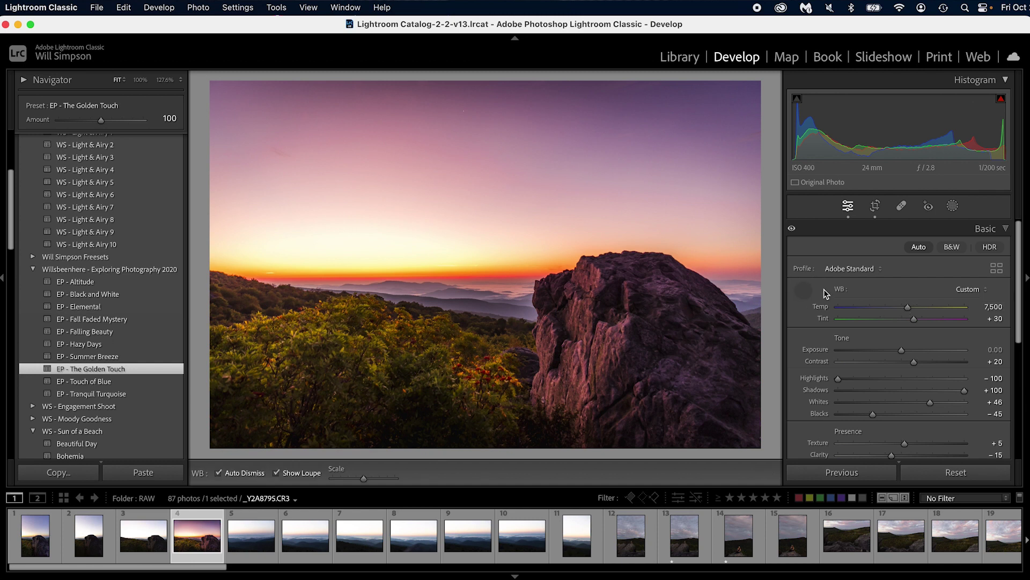
pyautogui.click(804, 290)
pyautogui.click(972, 288)
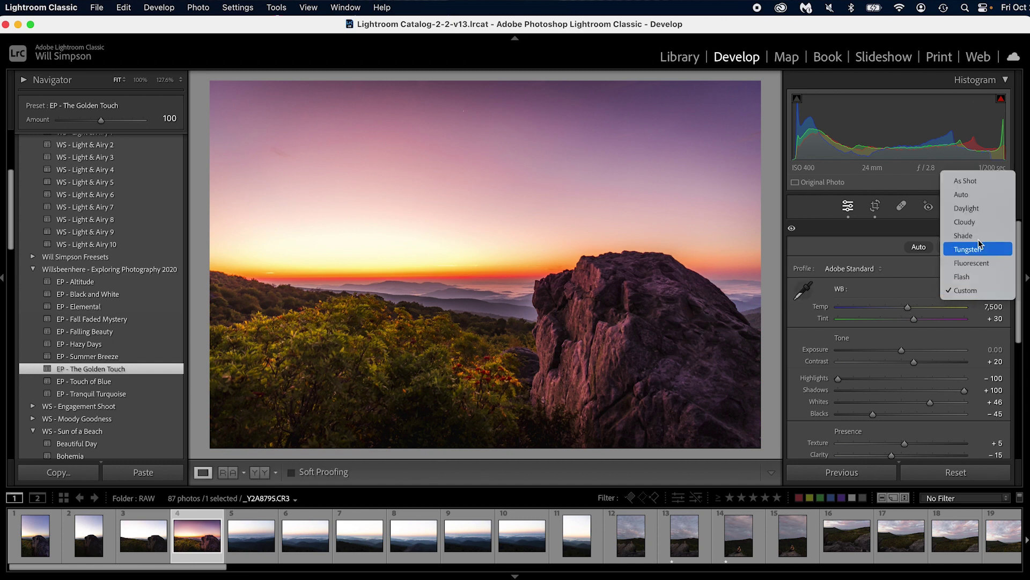
pyautogui.click(966, 208)
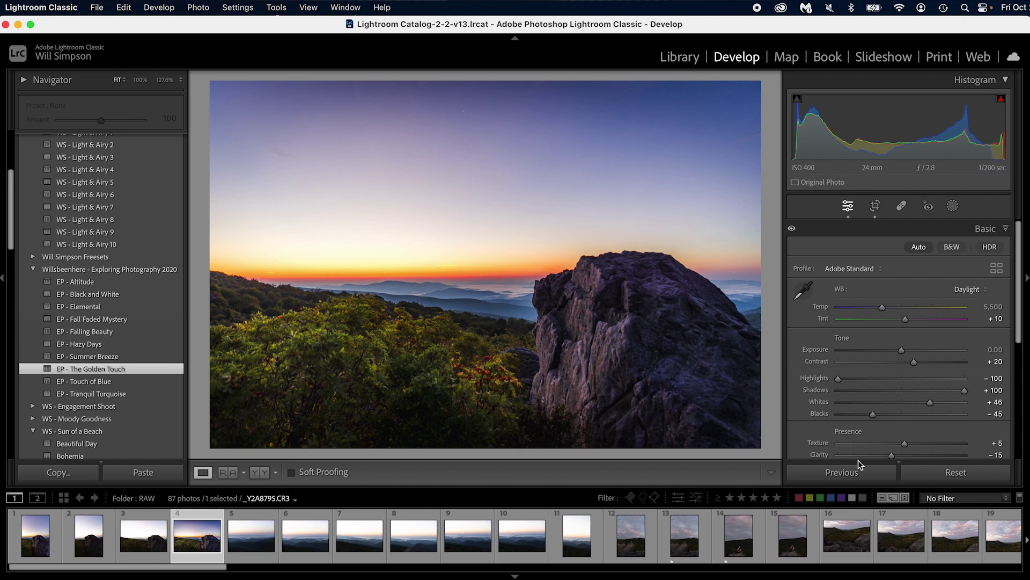
pyautogui.moveTo(882, 307); pyautogui.dragTo(904, 322)
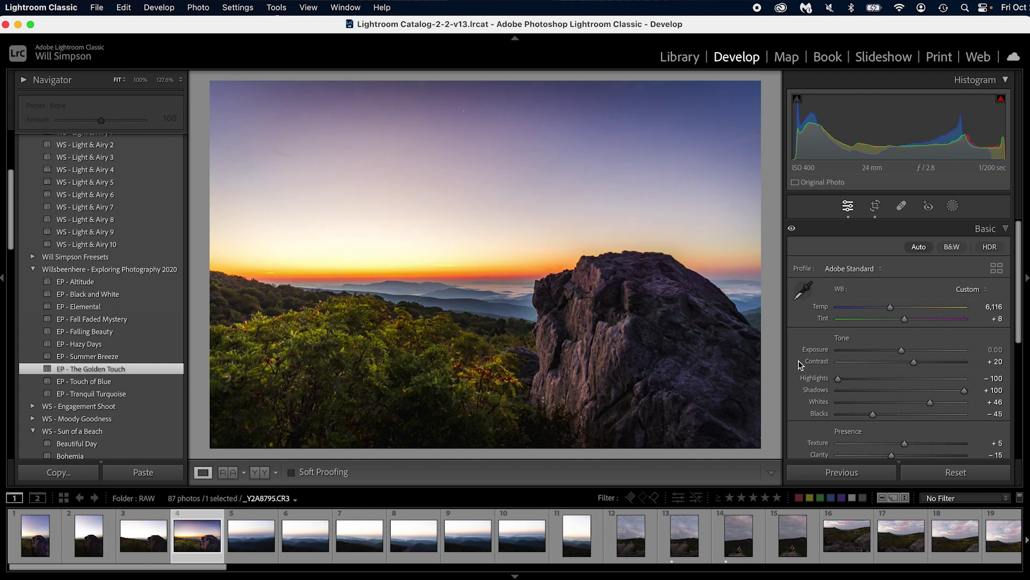
# - Collapse Basic, expand the Color Mixer and view its Alt reset options for Saturation
pyautogui.click(1002, 230)
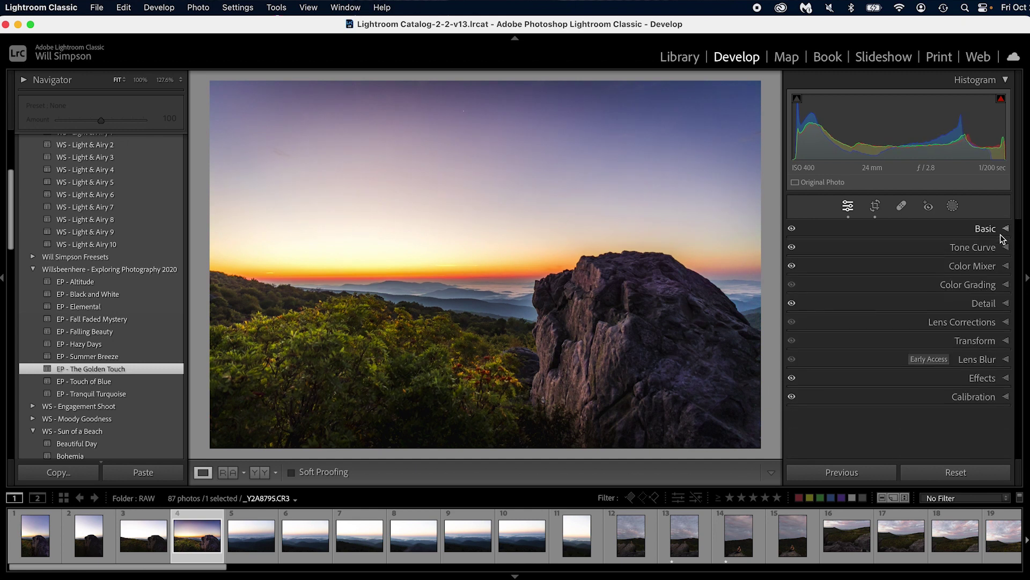
pyautogui.click(991, 269)
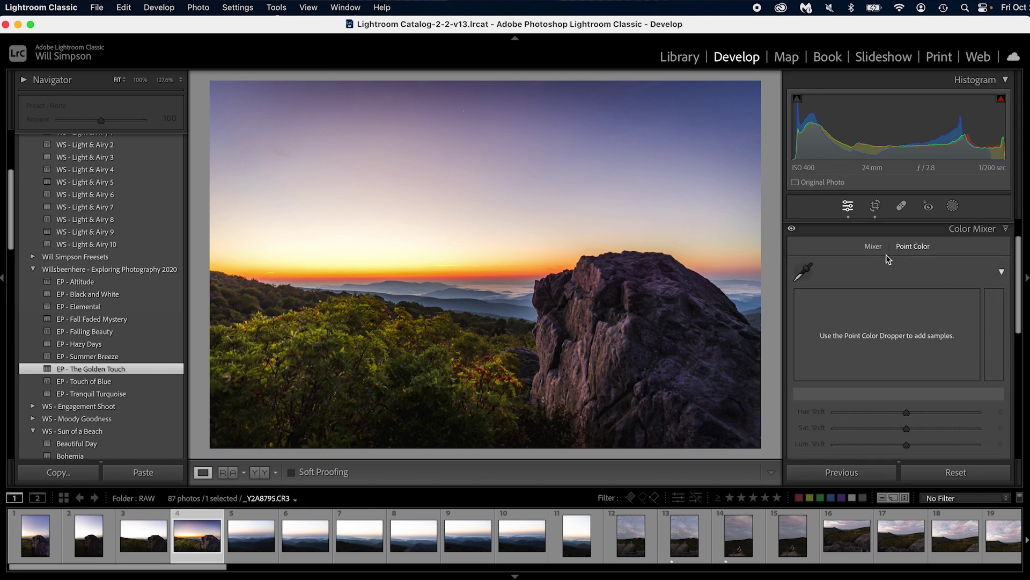
pyautogui.scroll(-1, 876, 254)
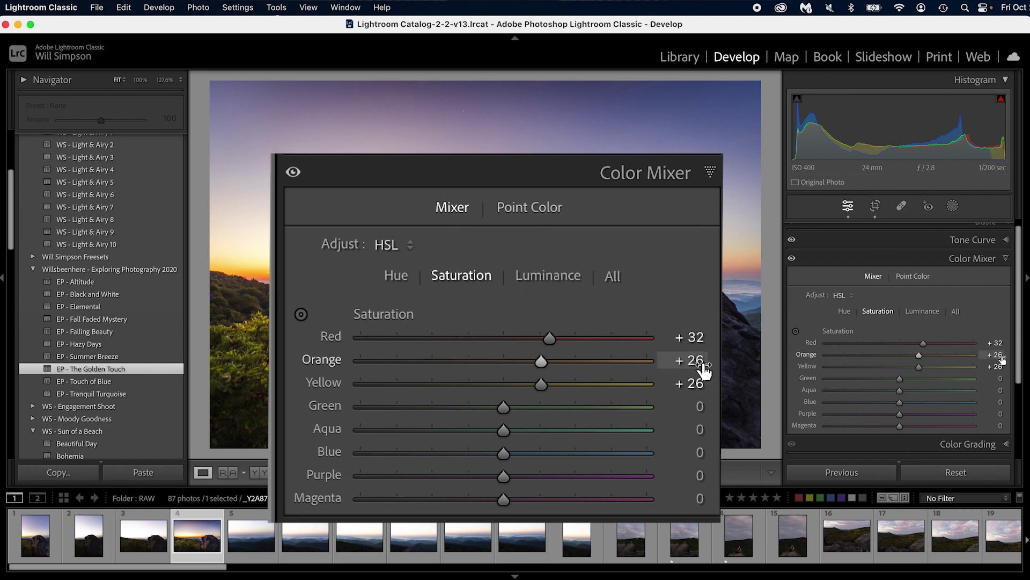
pyautogui.press('alt')
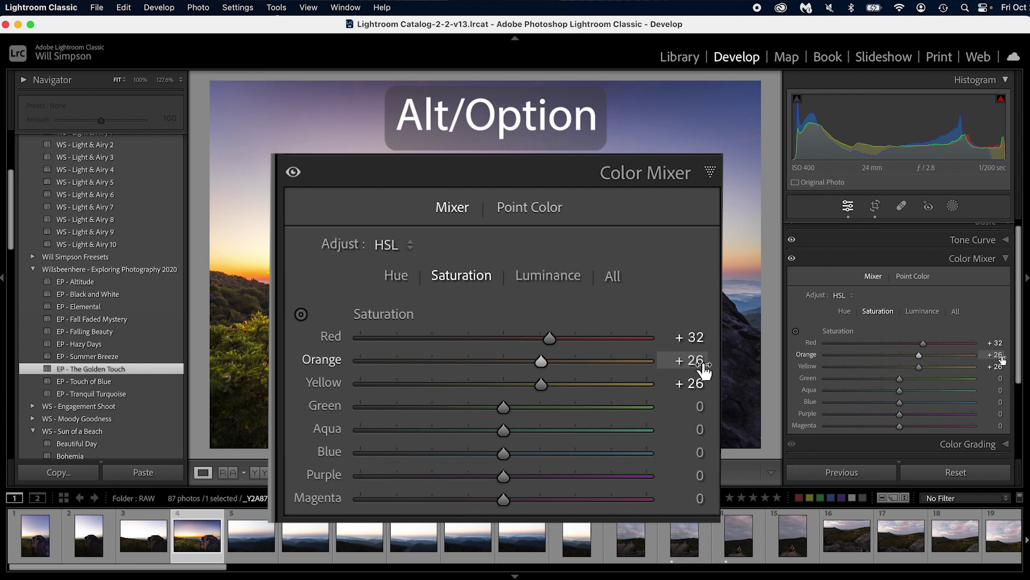
pyautogui.press('alt')
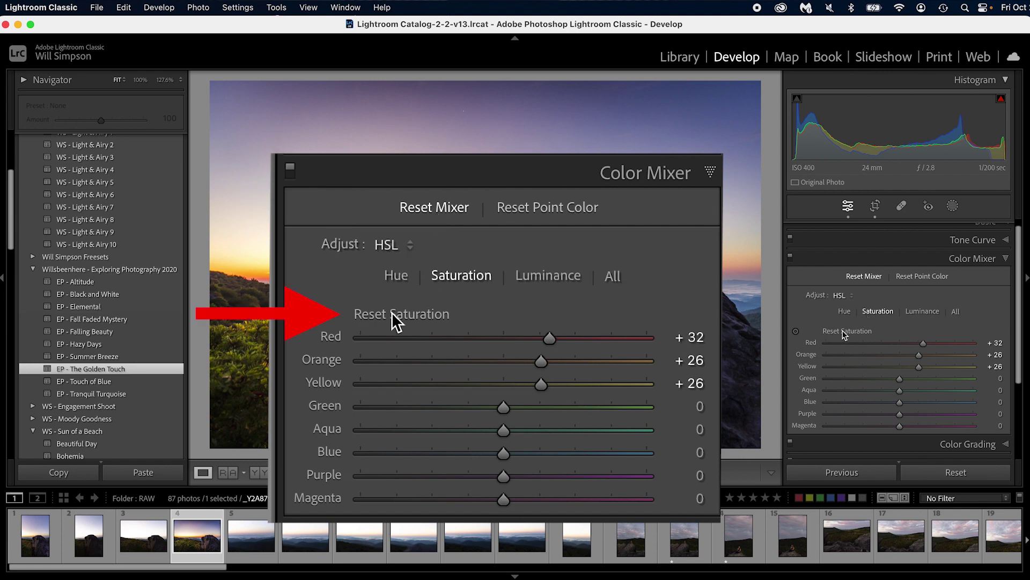
pyautogui.keyDown('alt'); pyautogui.click(409, 316); pyautogui.keyUp('alt')
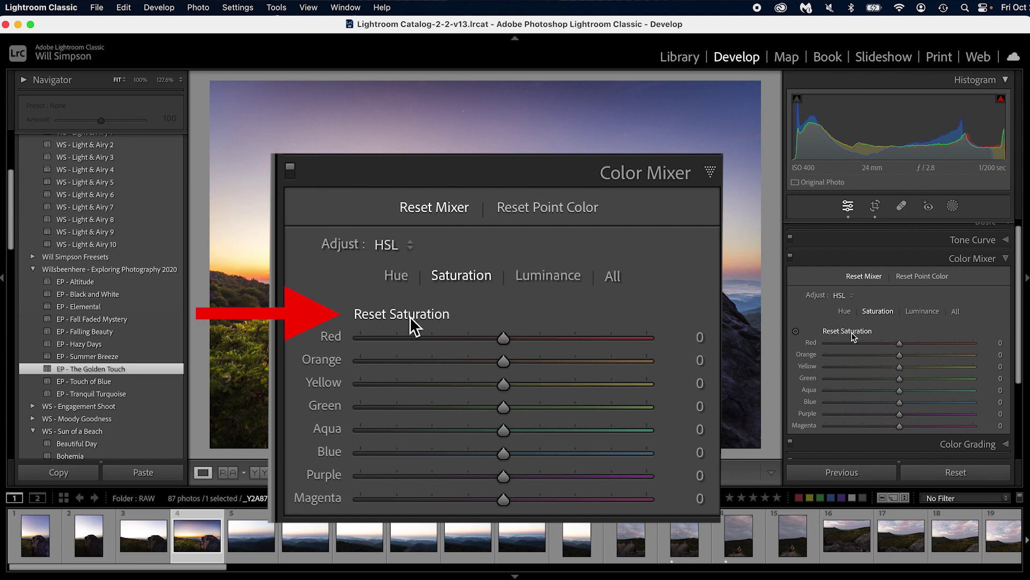
# - Check the Hue and Saturation reset options, then switch the Color Mixer to Point Color
pyautogui.click(404, 281)
pyautogui.press('alt')
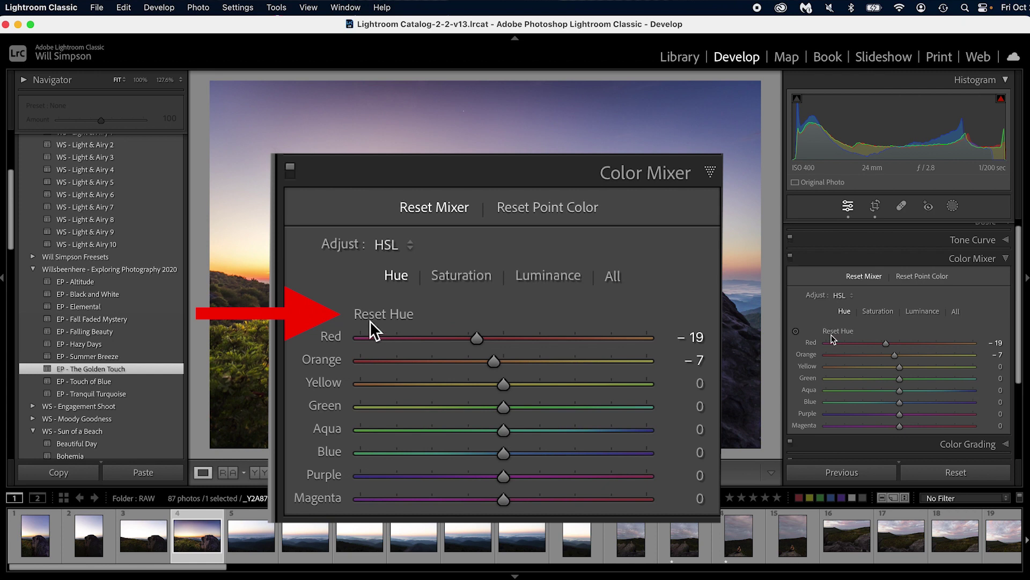
pyautogui.click(468, 277)
pyautogui.press('alt')
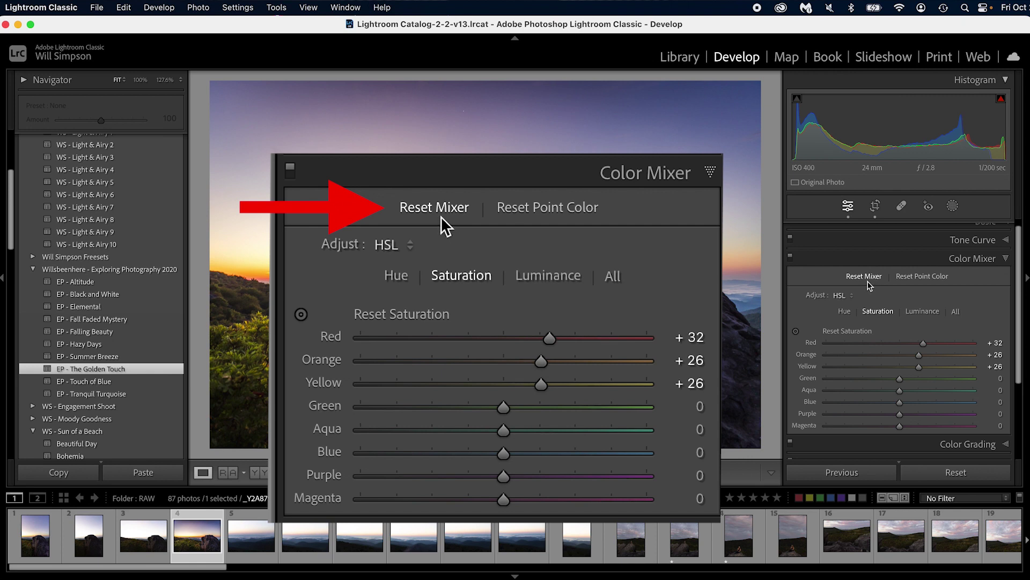
pyautogui.press('alt')
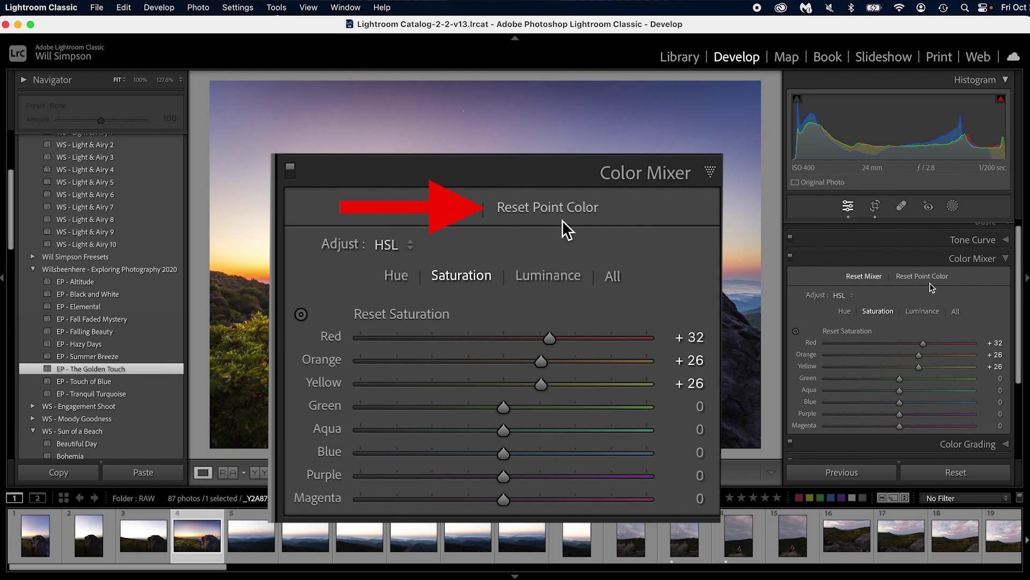
pyautogui.press('alt')
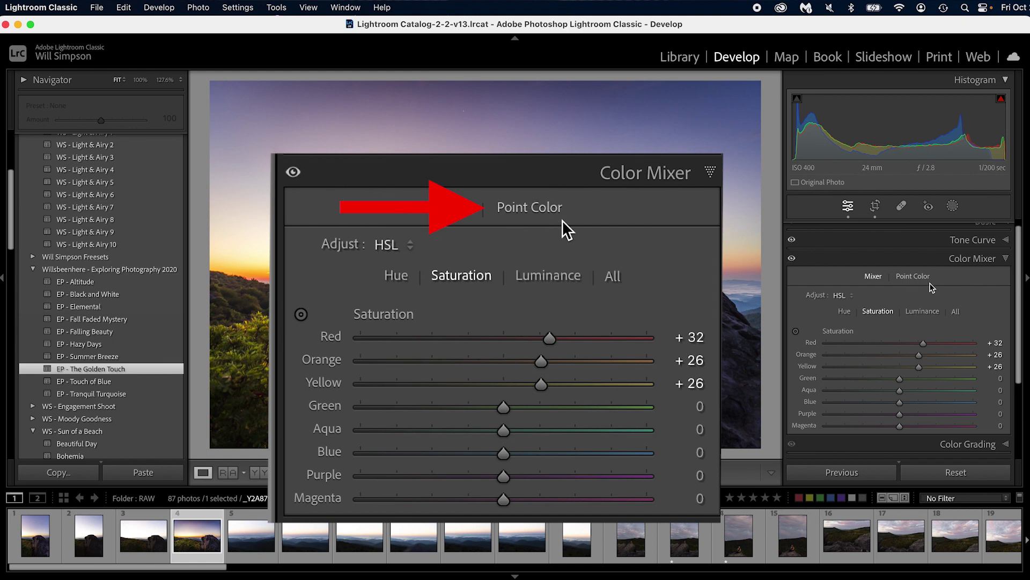
pyautogui.click(931, 278)
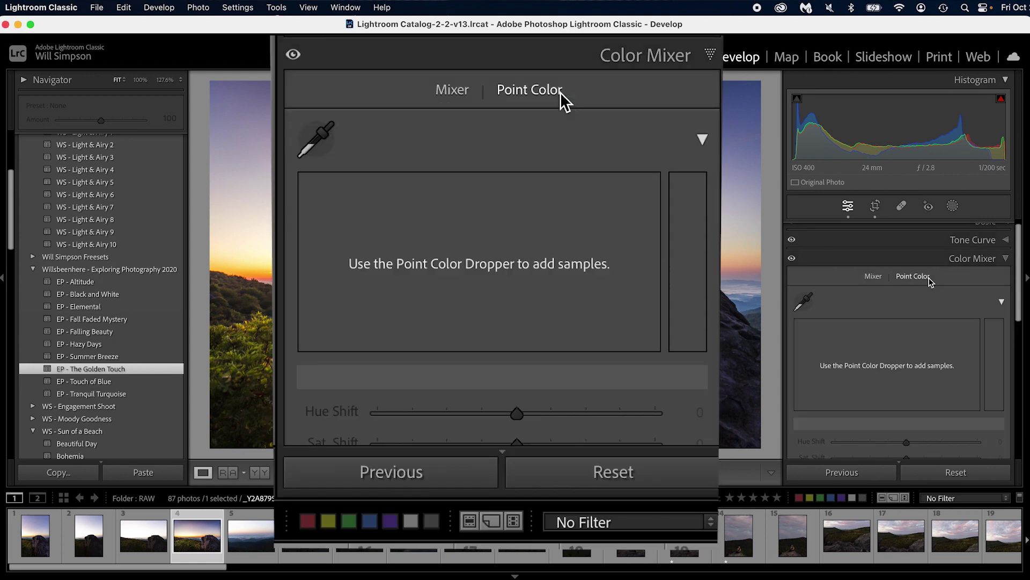
pyautogui.scroll(-3, 931, 284)
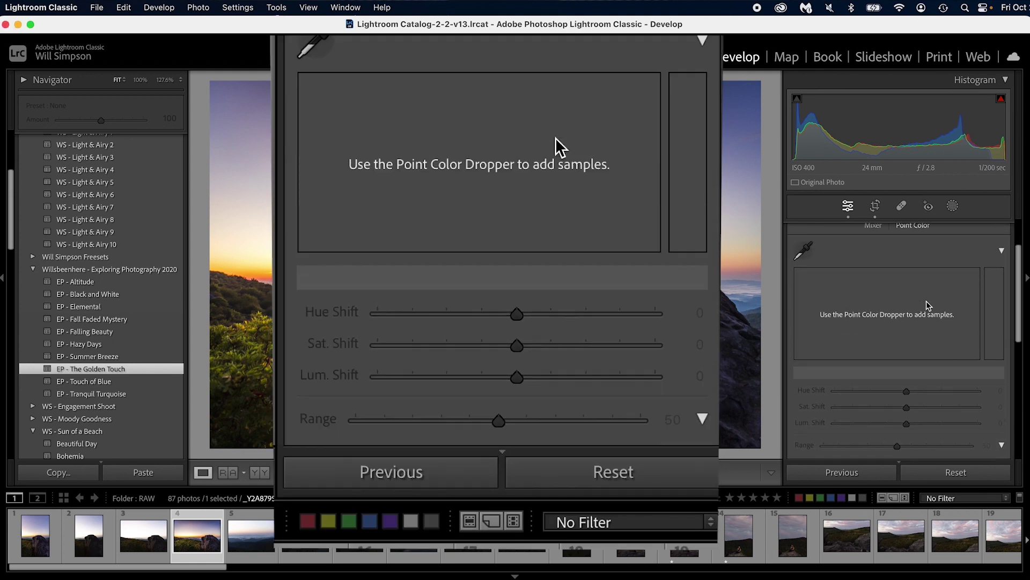
pyautogui.scroll(1, 929, 305)
pyautogui.scroll(-3, 929, 305)
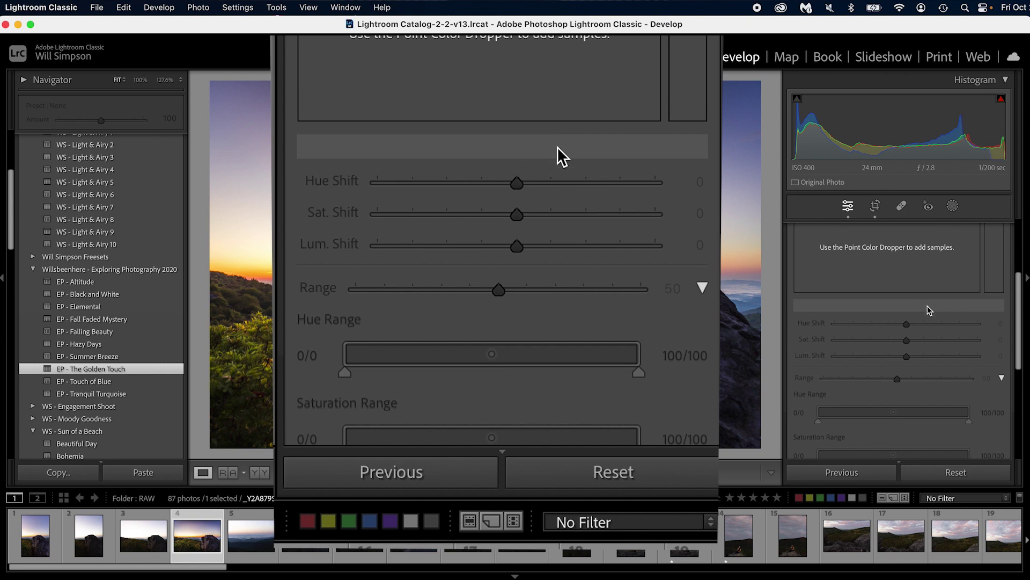
pyautogui.scroll(-2, 953, 373)
pyautogui.scroll(-1, 954, 373)
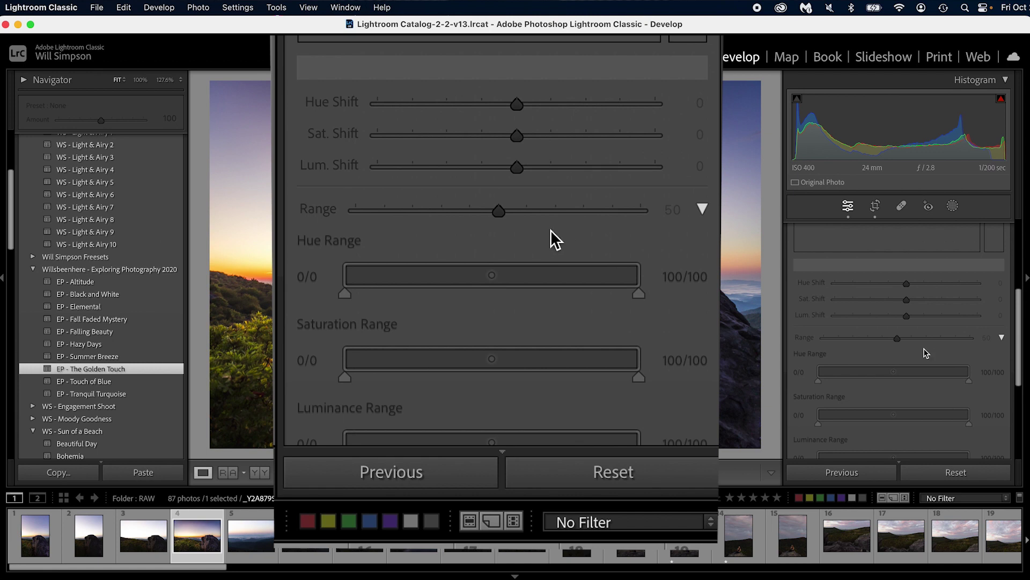
pyautogui.scroll(3, 928, 352)
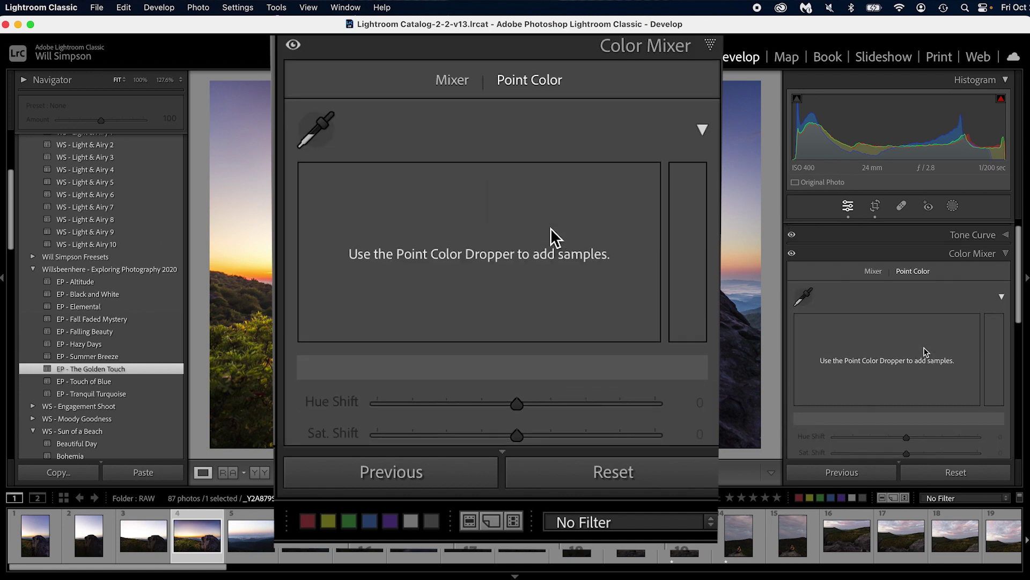
pyautogui.click(327, 131)
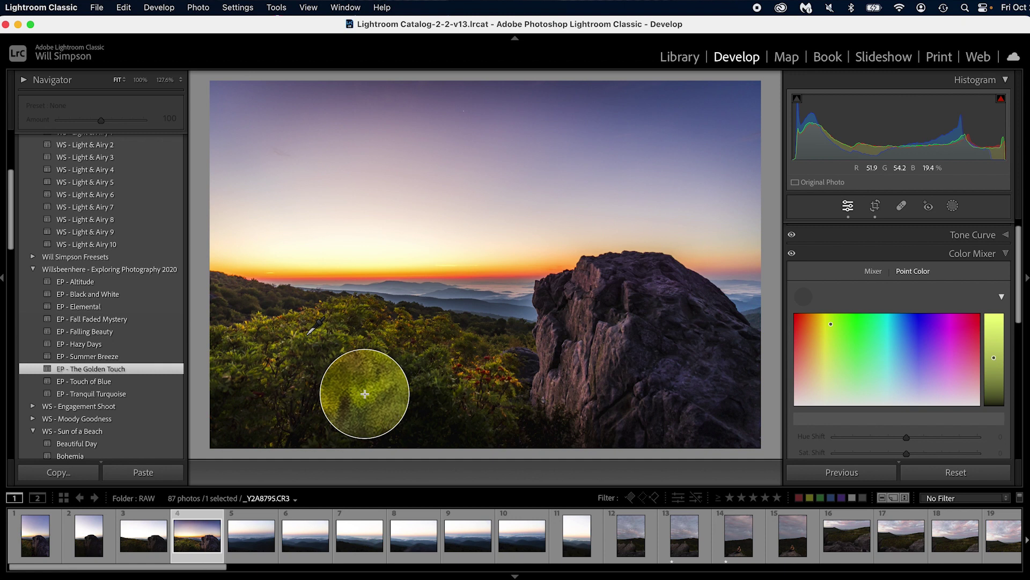
# - Sample the lower-left yellow-green foliage as a Point Color swatch and set its Hue Shift to -11
pyautogui.click(308, 334)
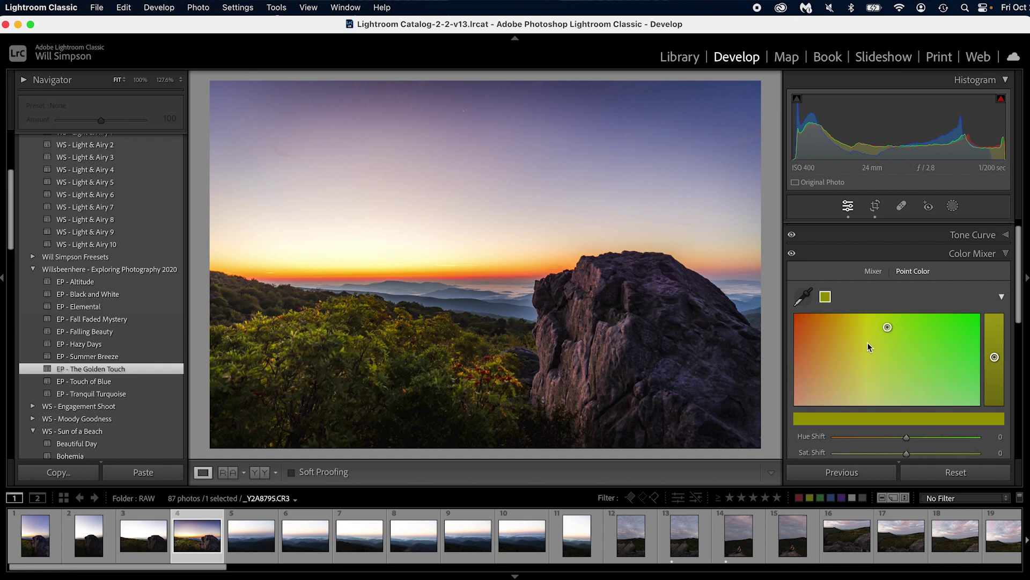
pyautogui.scroll(-2, 888, 344)
pyautogui.scroll(-3, 888, 344)
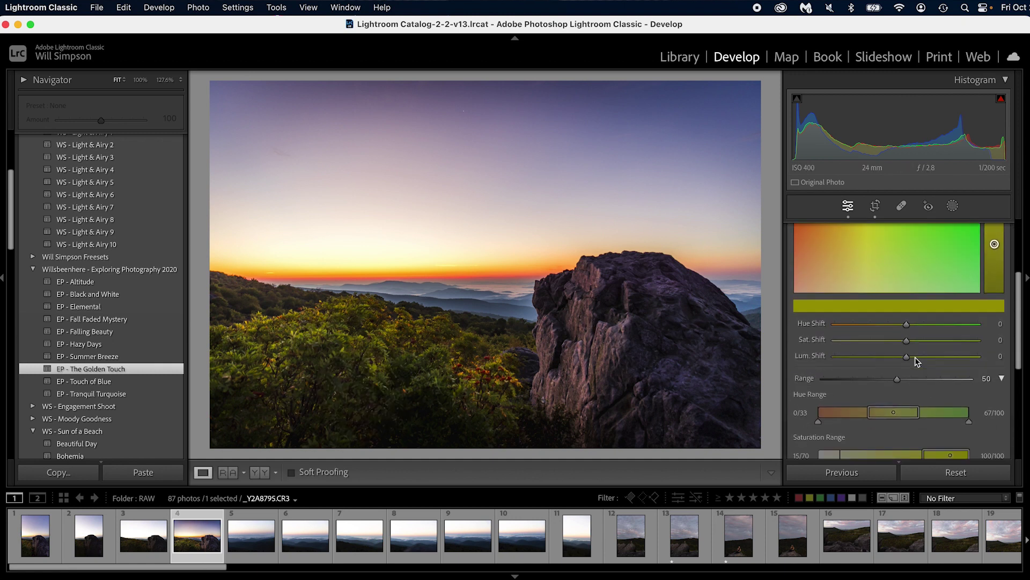
pyautogui.scroll(2, 923, 403)
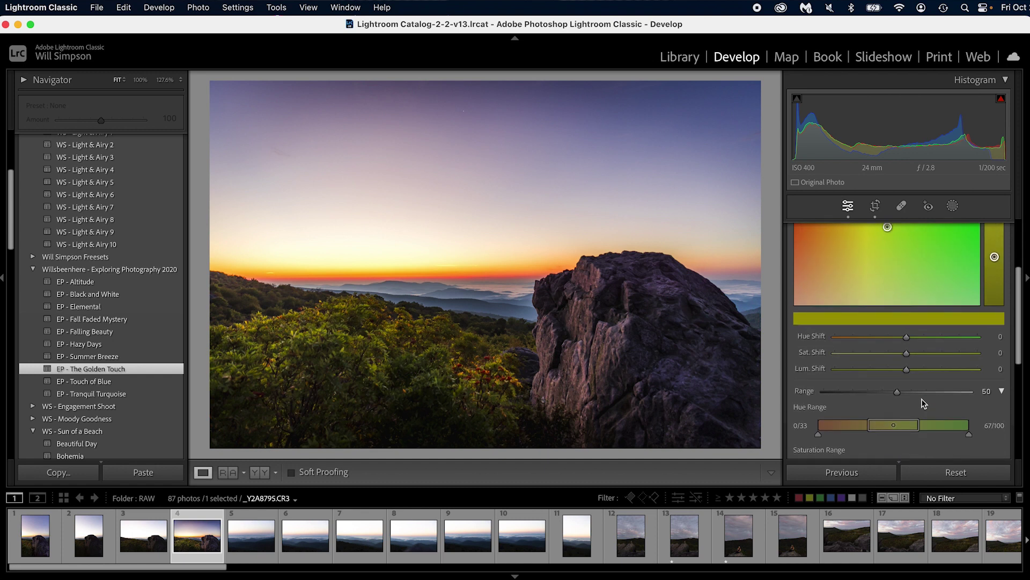
pyautogui.scroll(3, 921, 400)
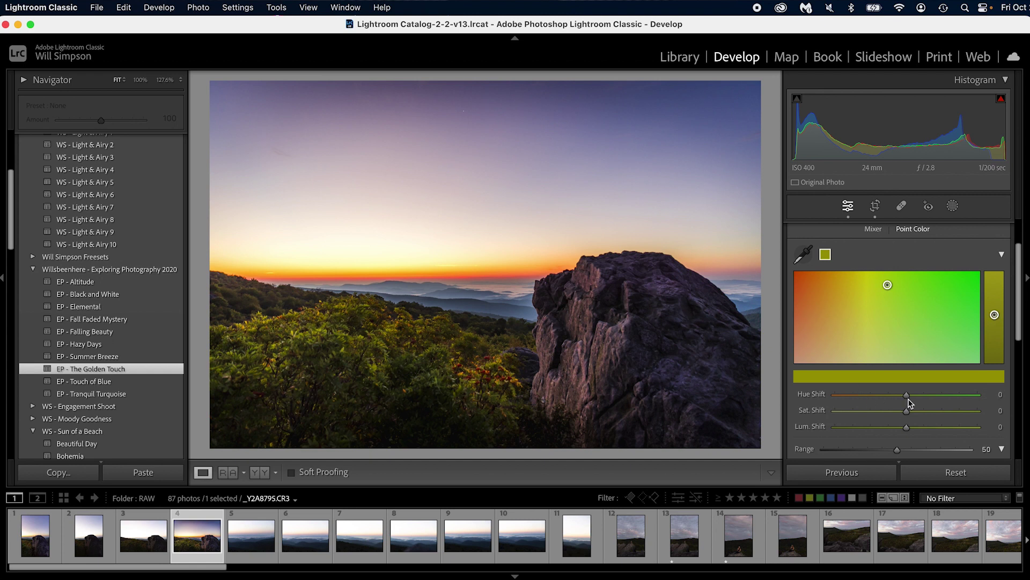
pyautogui.moveTo(907, 395)
pyautogui.mouseDown()
pyautogui.moveTo(875, 396)
pyautogui.moveTo(934, 396)
pyautogui.moveTo(856, 410)
pyautogui.moveTo(906, 411)
pyautogui.moveTo(907, 426)
pyautogui.moveTo(856, 426)
pyautogui.moveTo(926, 425)
pyautogui.moveTo(888, 426)
pyautogui.moveTo(904, 426)
pyautogui.mouseUp()
# - Reset the foliage swatch's shifts to 0, trial a hue shift toward orange, then reset it again
pyautogui.doubleClick(901, 427)
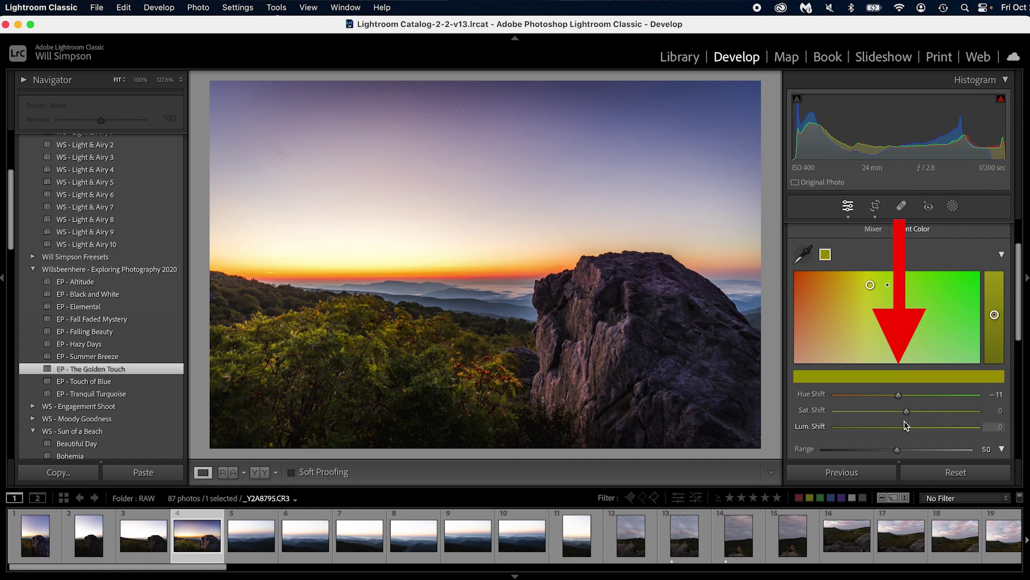
pyautogui.doubleClick(900, 395)
pyautogui.moveTo(906, 395); pyautogui.dragTo(845, 396)
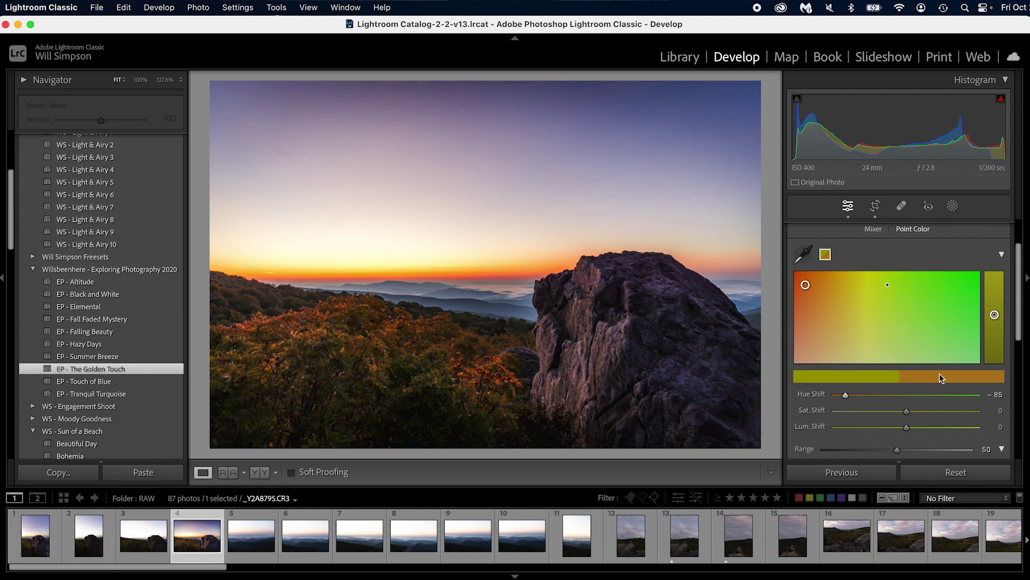
pyautogui.doubleClick(846, 394)
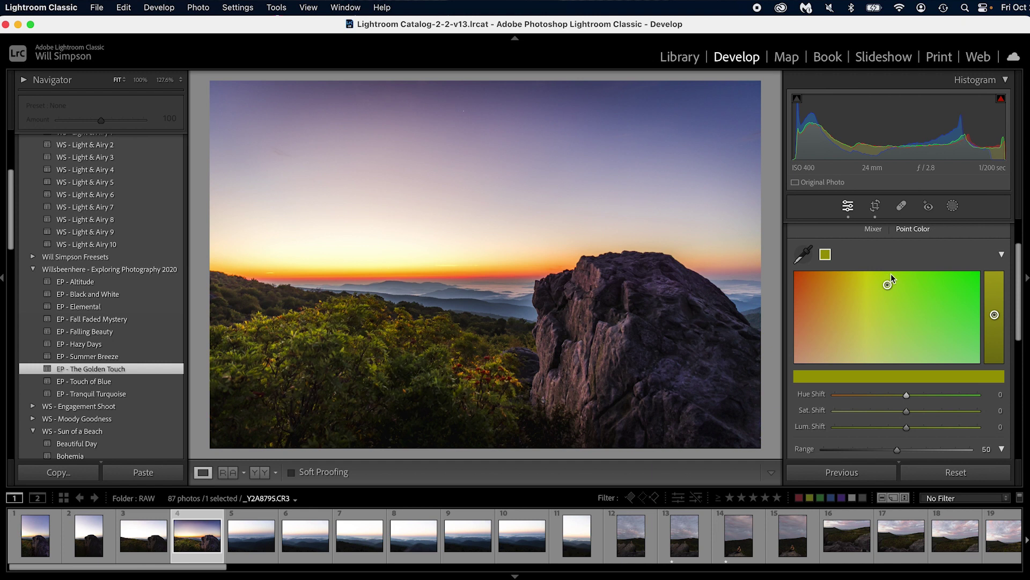
pyautogui.press('shift')
pyautogui.moveTo(889, 289); pyautogui.dragTo(909, 332)
pyautogui.moveTo(861, 412); pyautogui.dragTo(885, 411)
pyautogui.doubleClick(886, 411)
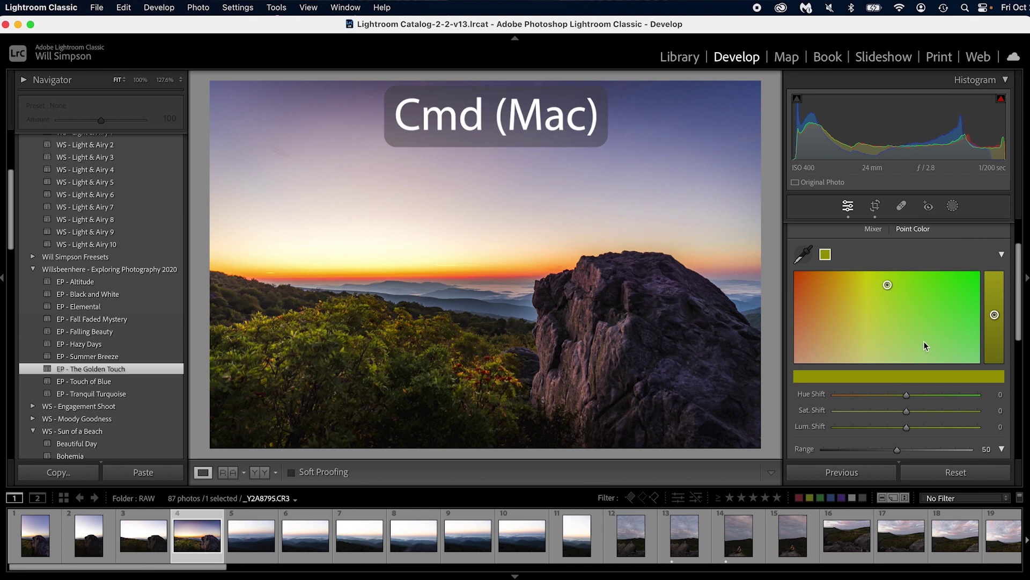
pyautogui.moveTo(888, 285); pyautogui.dragTo(843, 294)
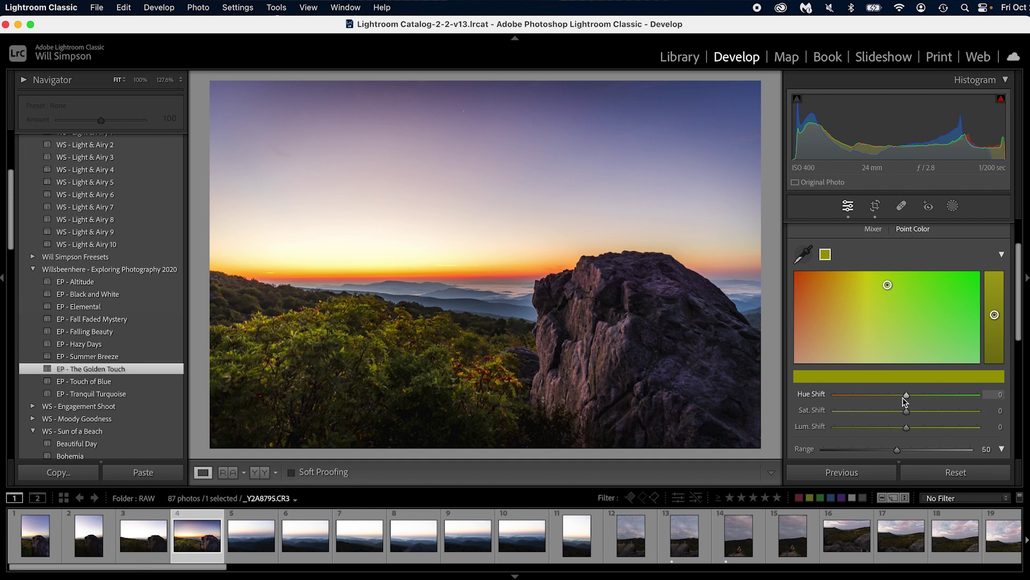
pyautogui.moveTo(995, 314)
pyautogui.mouseDown()
pyautogui.moveTo(994, 330)
pyautogui.moveTo(995, 314)
pyautogui.mouseUp()
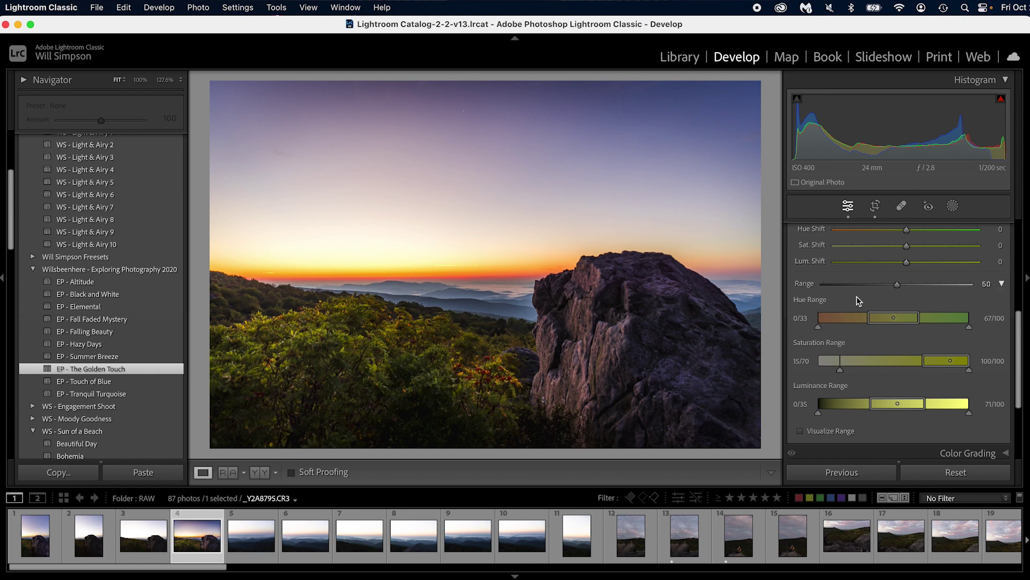
# - Reopen the Range controls, tick Visualize Range, and narrow the Luminance Range to 16/38–71/100
pyautogui.click(1001, 283)
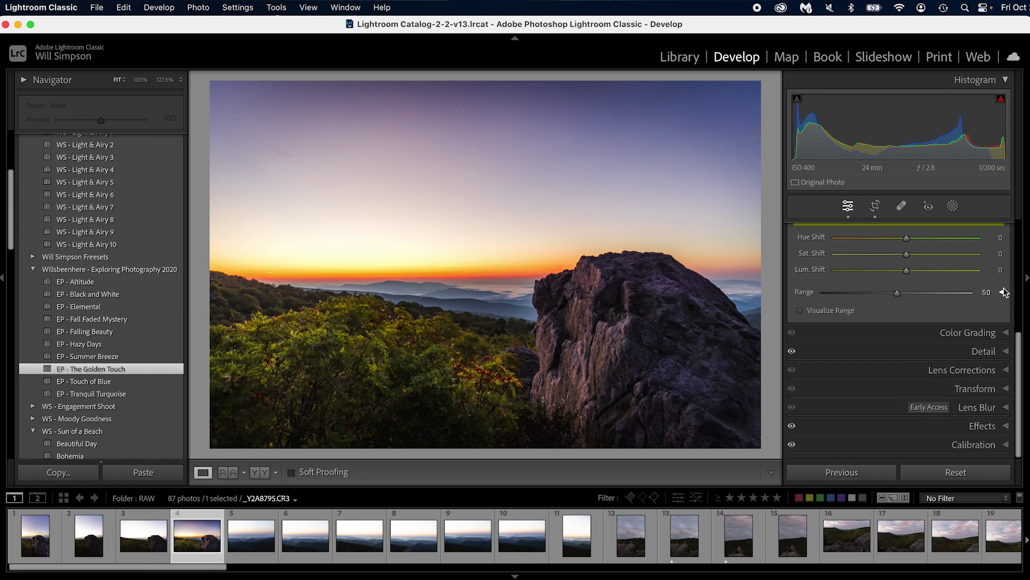
pyautogui.scroll(3, 873, 319)
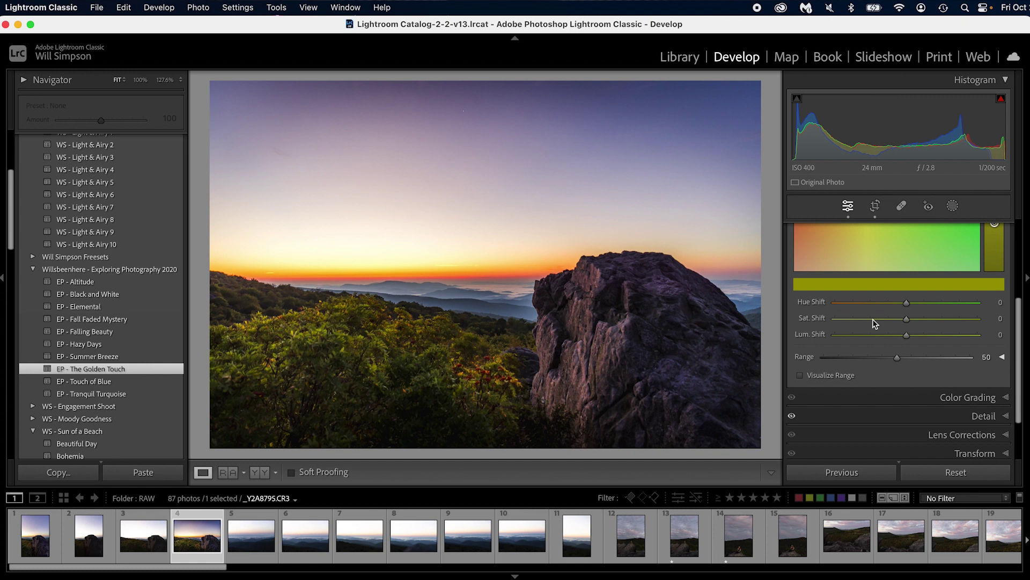
pyautogui.click(1002, 357)
pyautogui.scroll(-3, 990, 355)
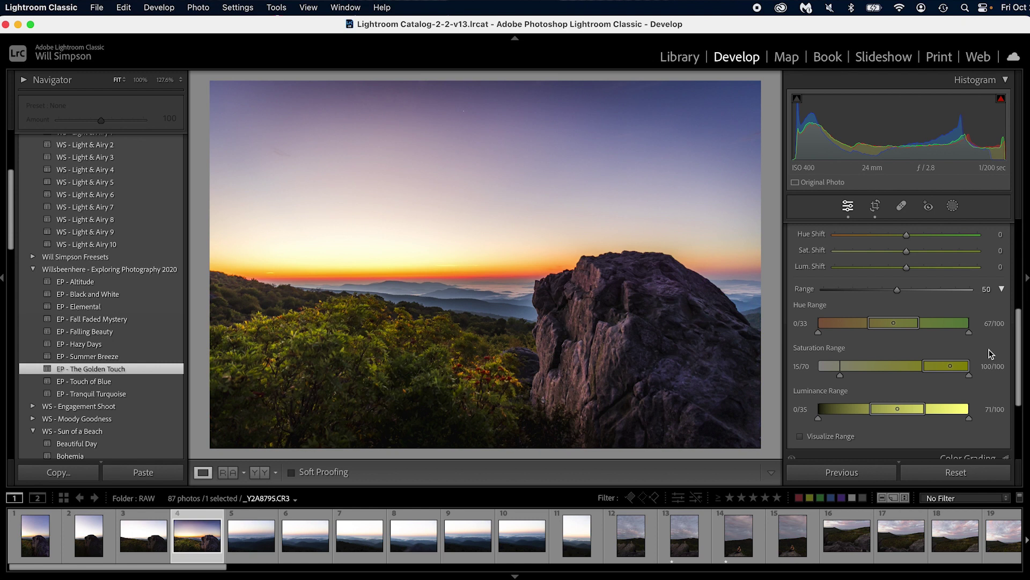
pyautogui.click(828, 437)
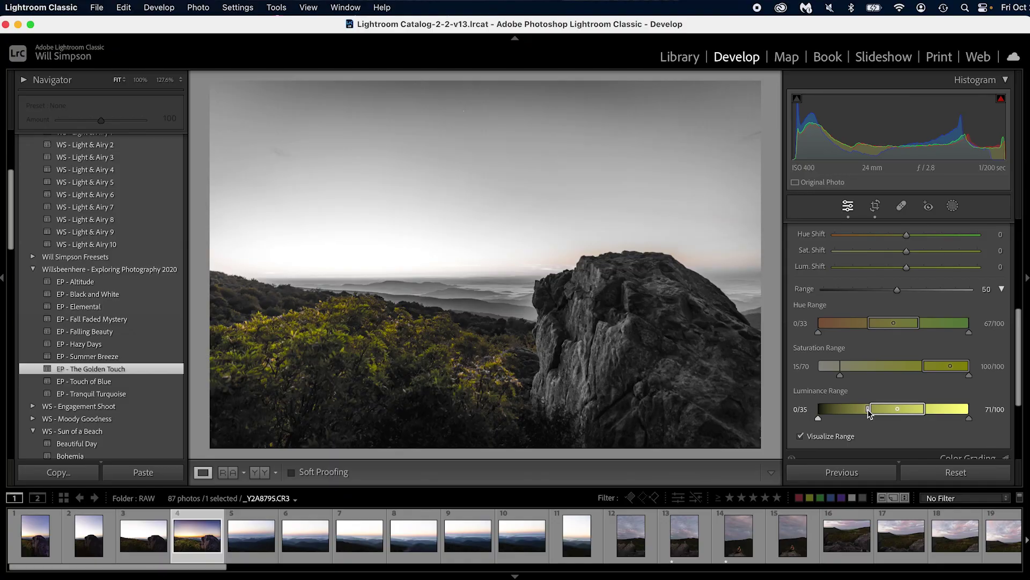
pyautogui.moveTo(868, 411)
pyautogui.mouseDown()
pyautogui.moveTo(857, 411)
pyautogui.moveTo(879, 413)
pyautogui.mouseUp()
# - Set the foliage Luminance Range to 32/52–71/100 and shift its hue toward orange (-70)
pyautogui.moveTo(819, 420); pyautogui.dragTo(843, 422)
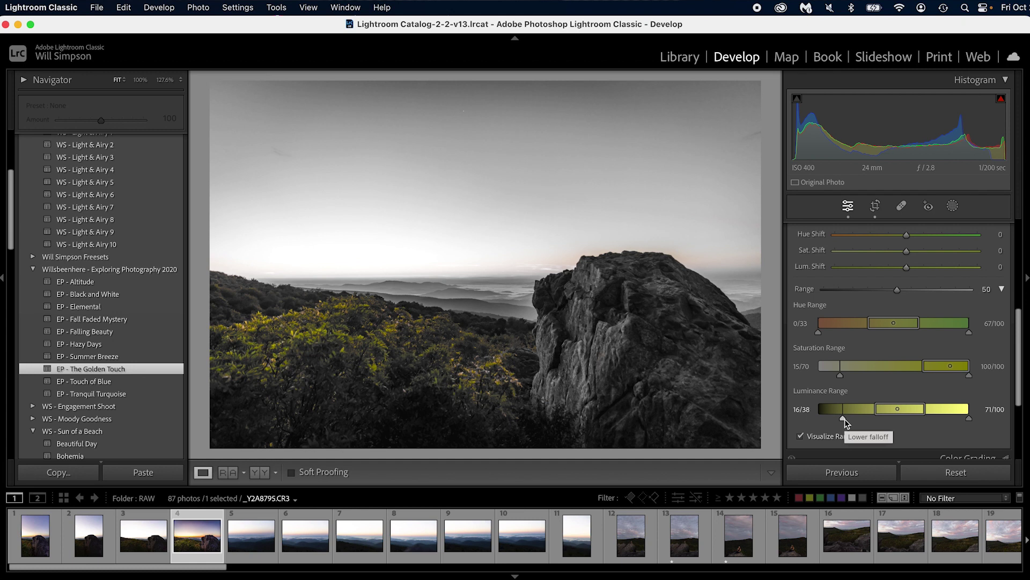
pyautogui.moveTo(845, 418); pyautogui.dragTo(883, 422)
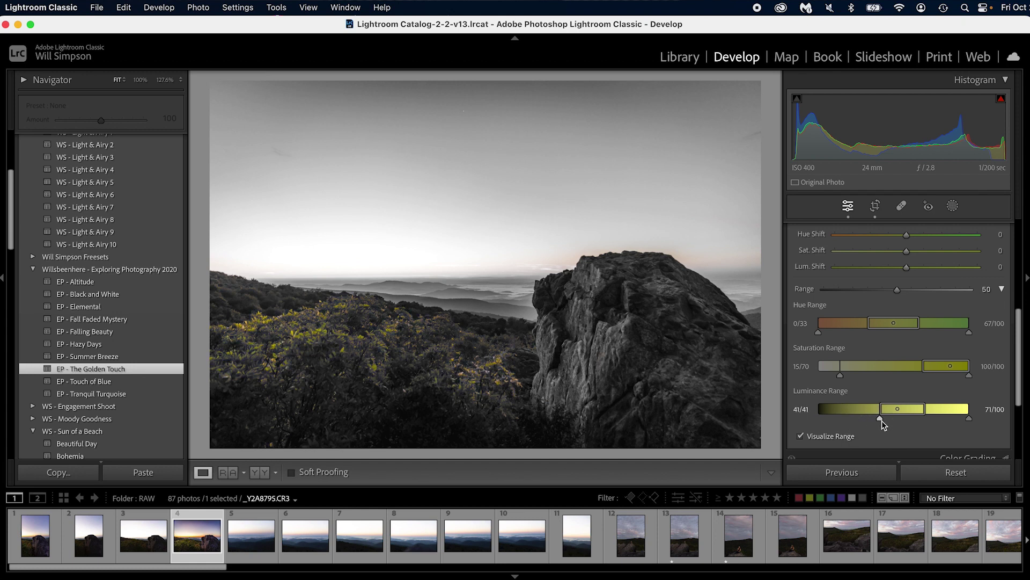
pyautogui.moveTo(883, 424); pyautogui.dragTo(842, 426)
pyautogui.press('super+z')
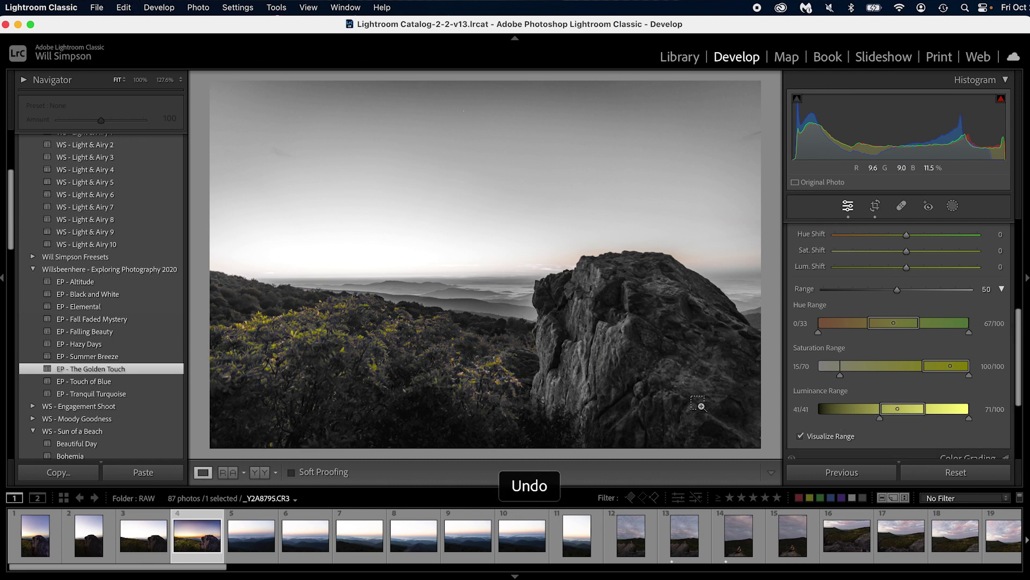
pyautogui.press('super+z')
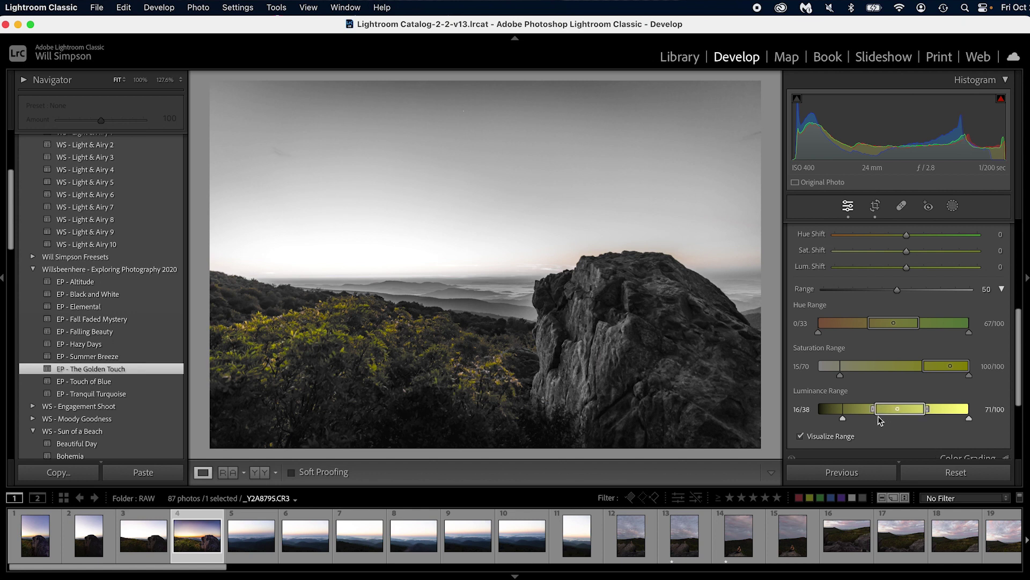
pyautogui.moveTo(872, 412); pyautogui.dragTo(896, 412)
pyautogui.moveTo(843, 420); pyautogui.dragTo(866, 421)
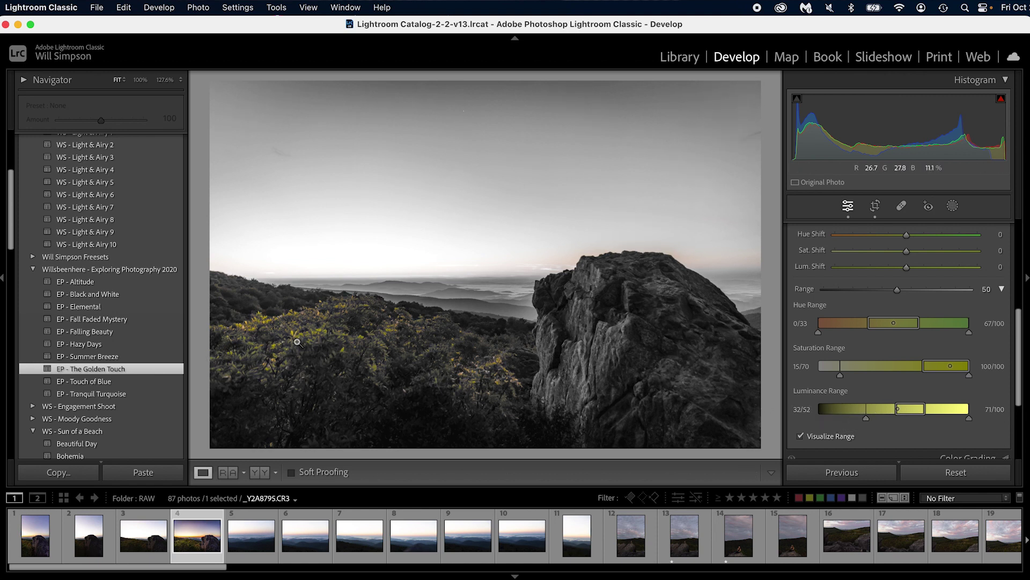
pyautogui.scroll(4, 911, 311)
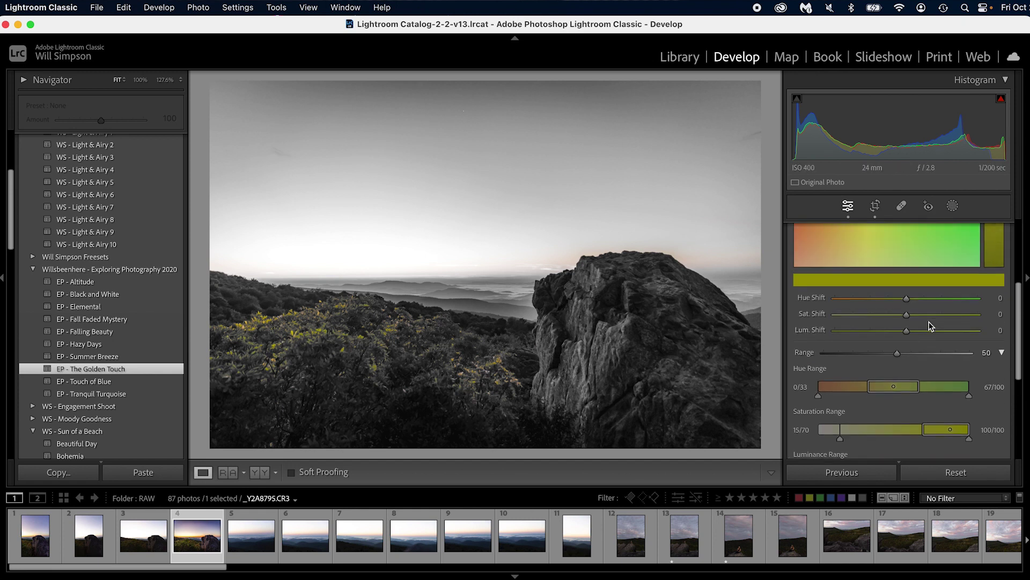
pyautogui.moveTo(907, 316); pyautogui.dragTo(856, 314)
# - Untick Visualize Range and toggle the Color Mixer off and on to compare the orange foliage
pyautogui.scroll(-3, 813, 447)
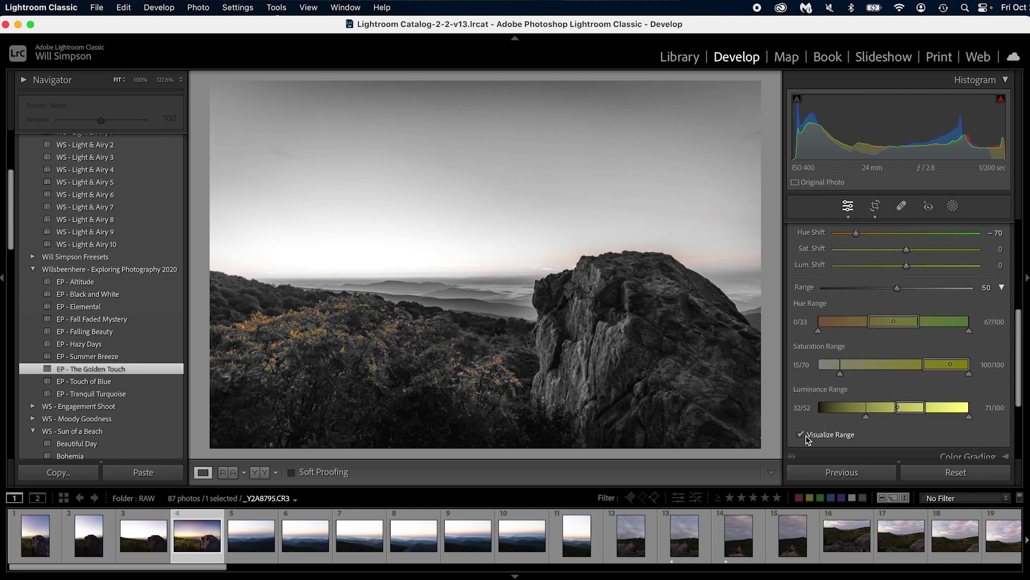
pyautogui.click(808, 436)
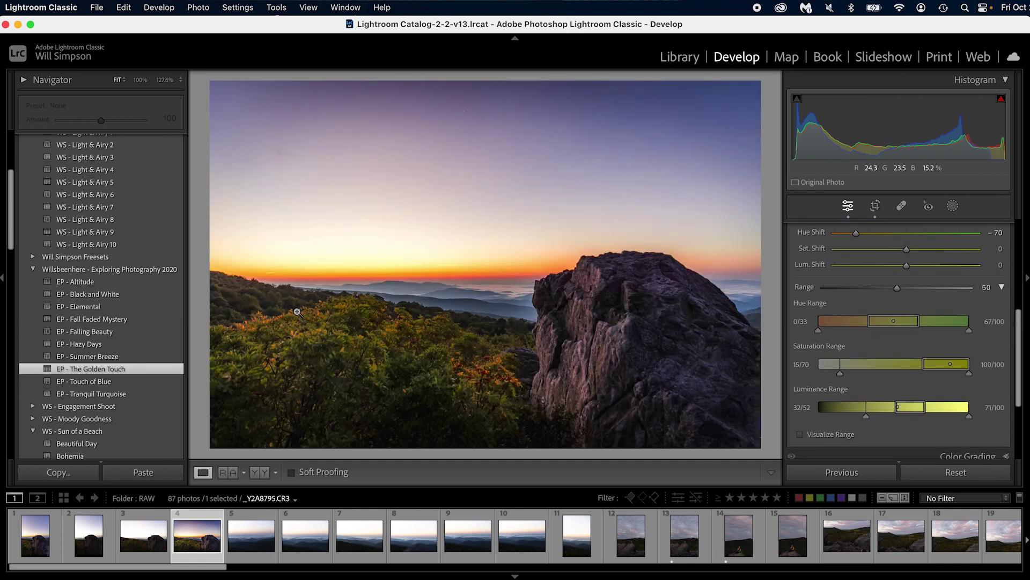
pyautogui.scroll(2, 888, 331)
pyautogui.scroll(5, 889, 331)
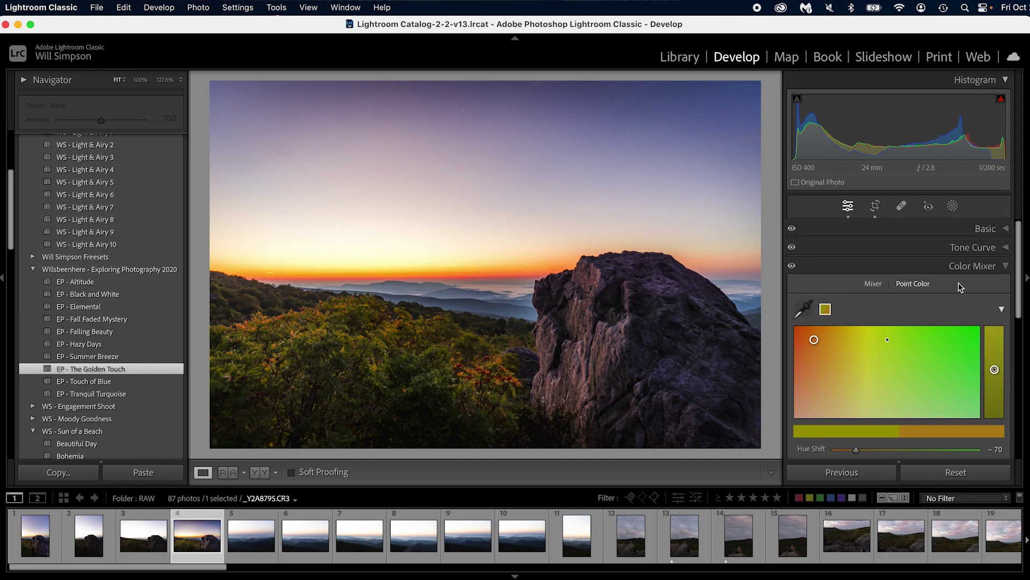
pyautogui.click(794, 267)
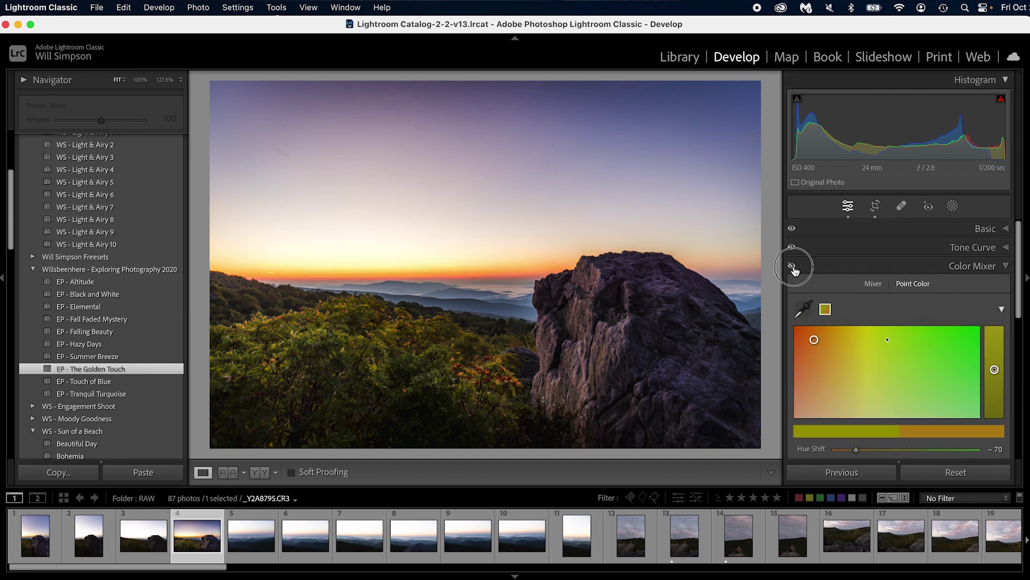
pyautogui.click(794, 268)
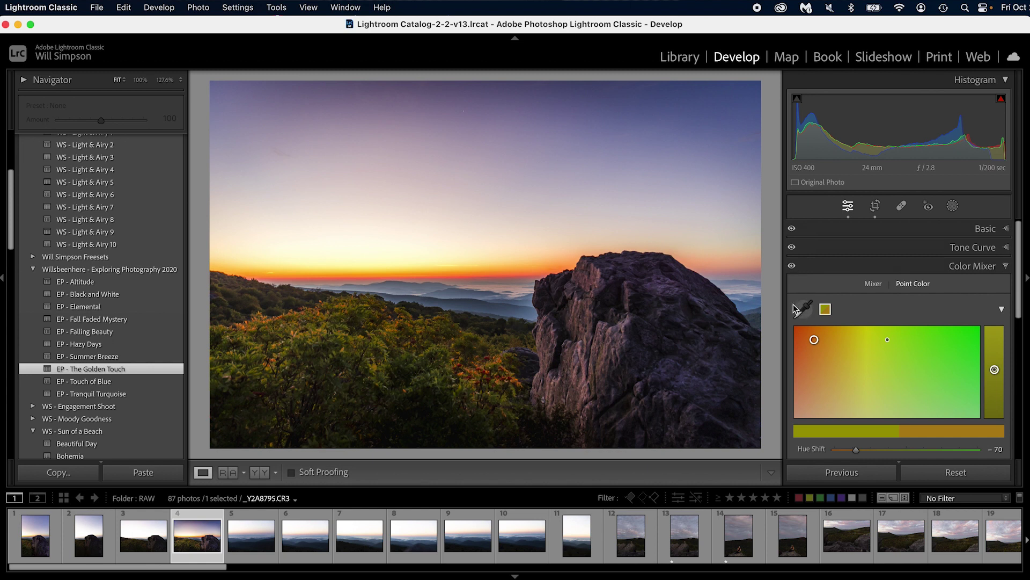
pyautogui.scroll(-2, 803, 304)
# - Sample another foliage colour as a second swatch and tick Visualize Range to preview it
pyautogui.scroll(1, 803, 304)
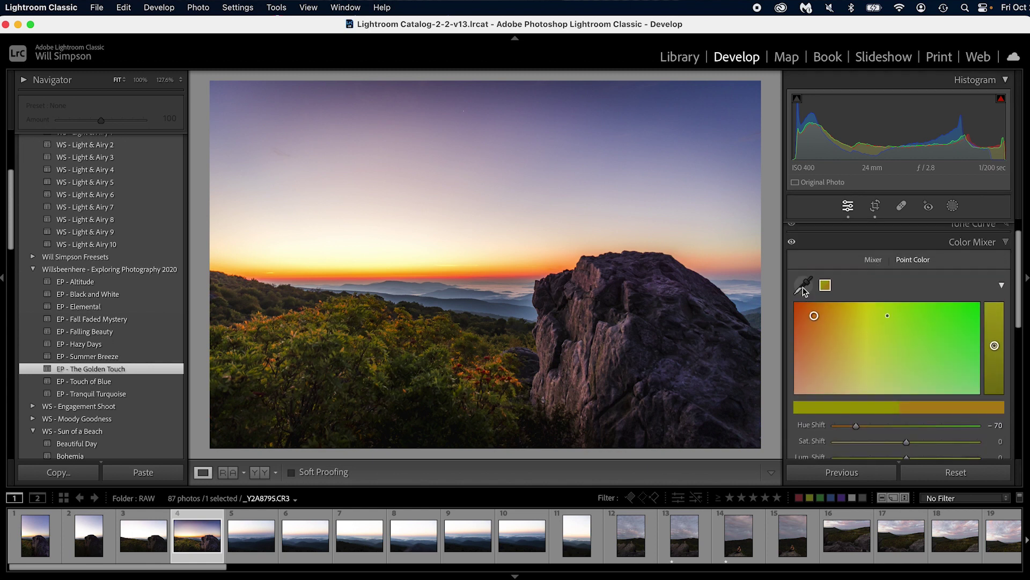
pyautogui.click(804, 285)
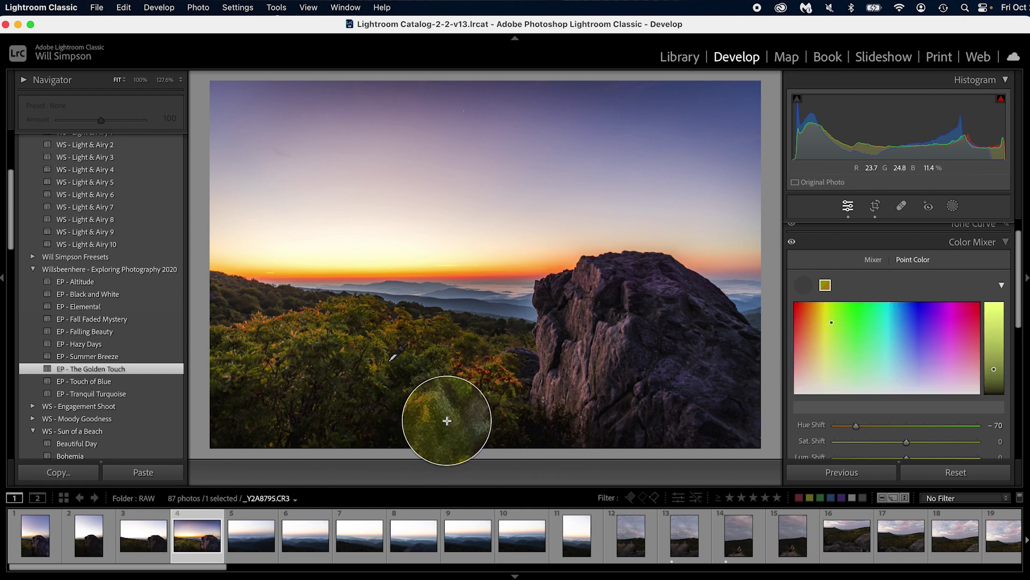
pyautogui.click(478, 421)
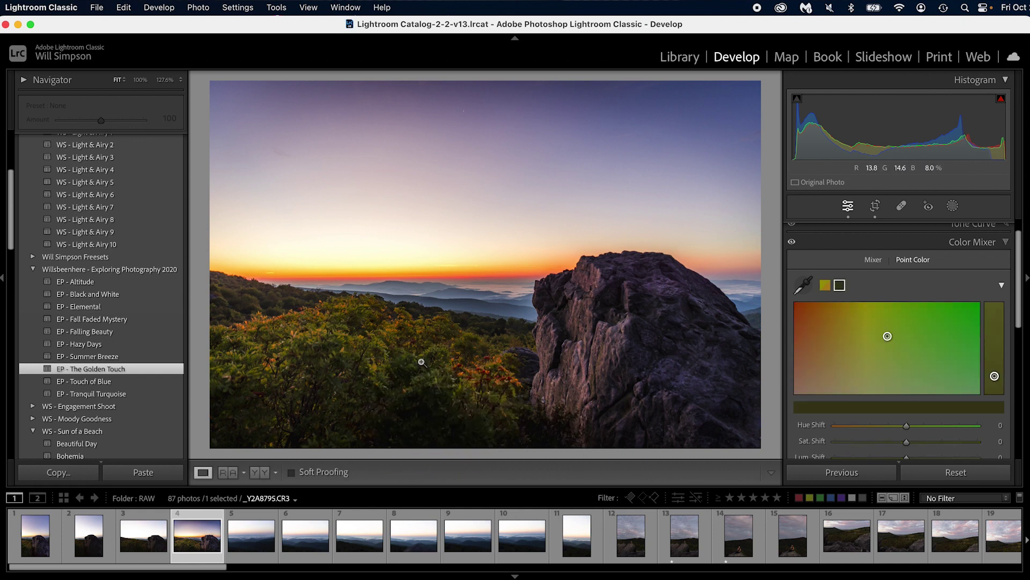
pyautogui.click(826, 287)
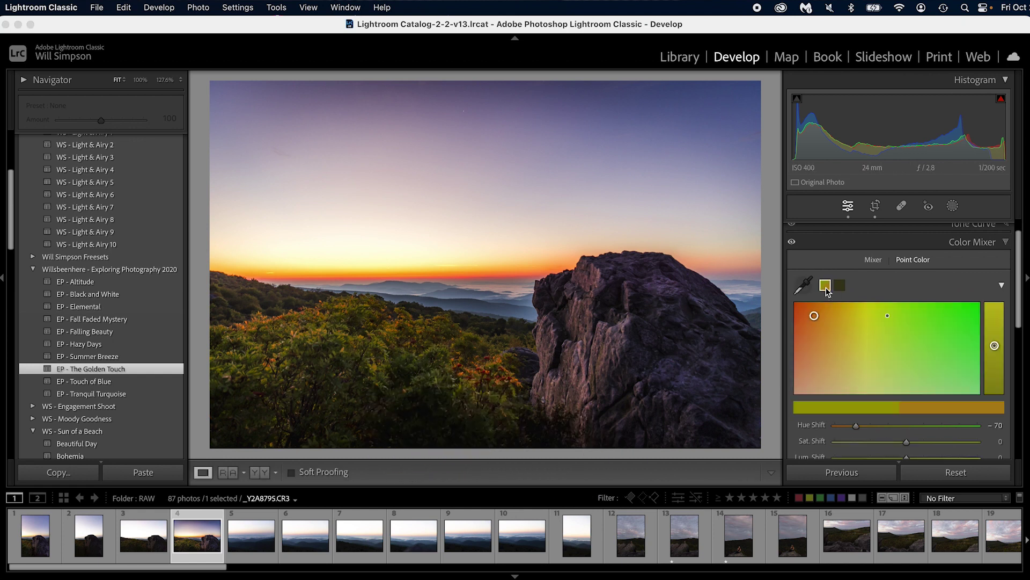
pyautogui.click(838, 288)
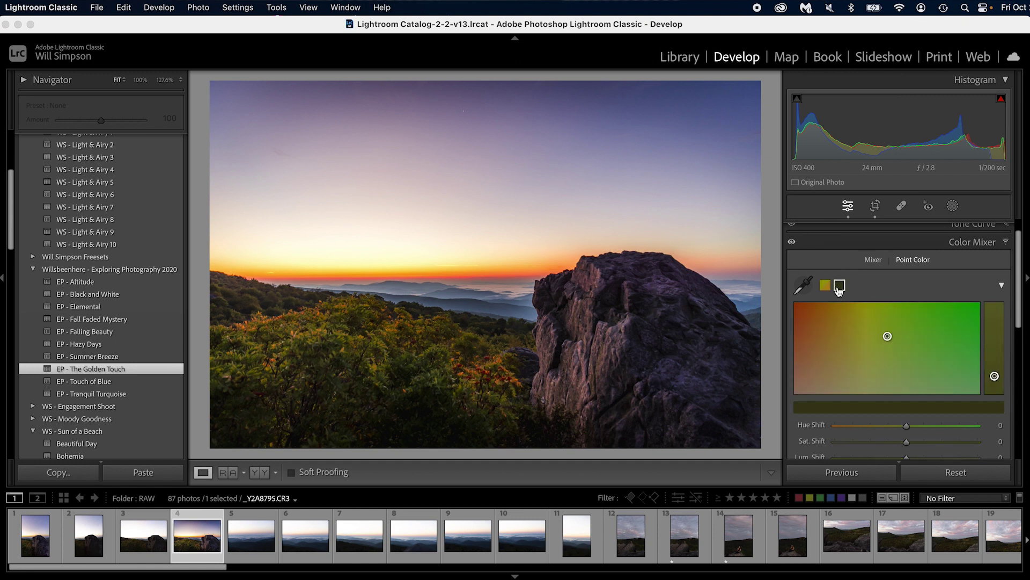
pyautogui.scroll(-10, 840, 322)
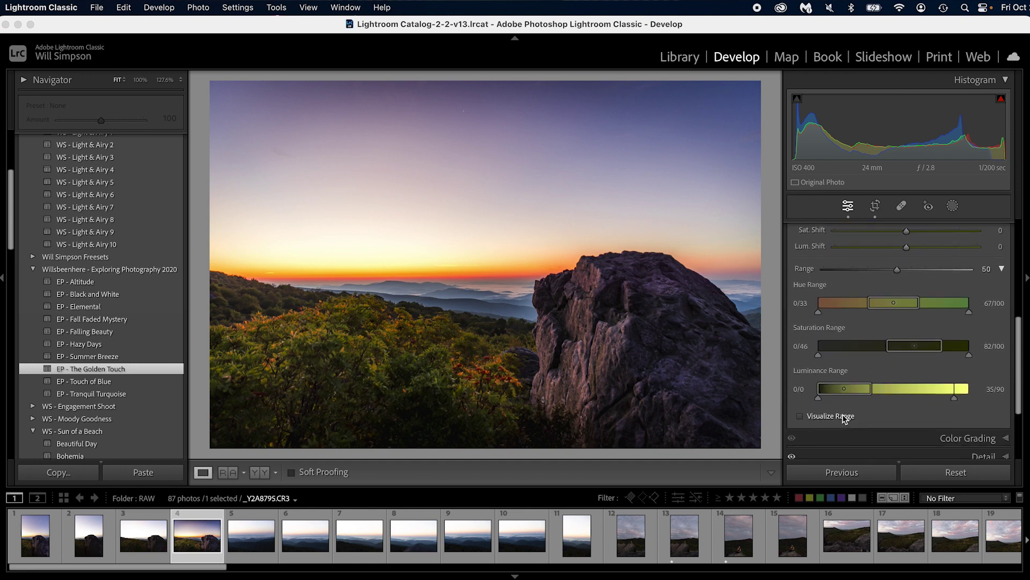
pyautogui.click(800, 400)
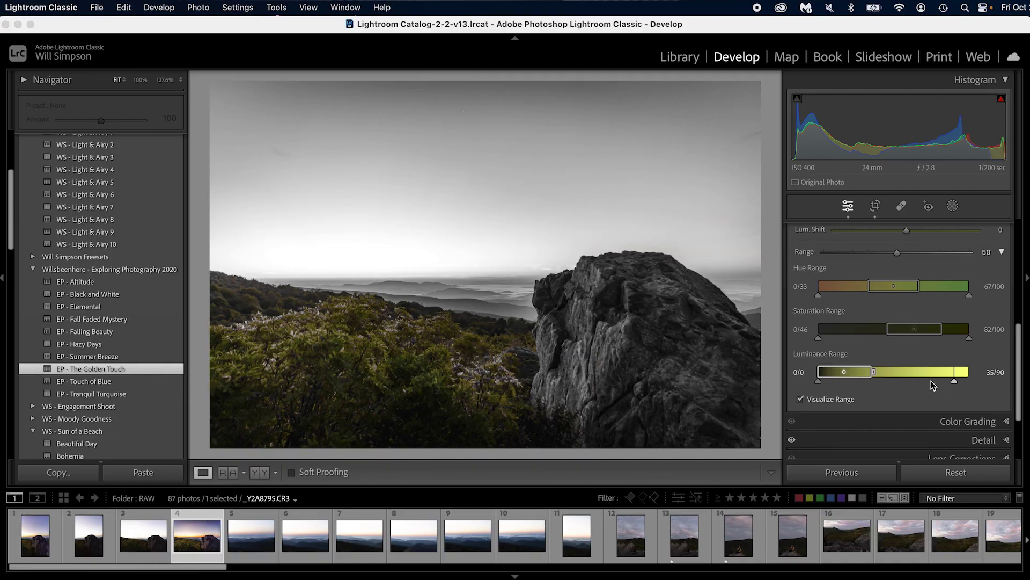
pyautogui.scroll(5, 932, 381)
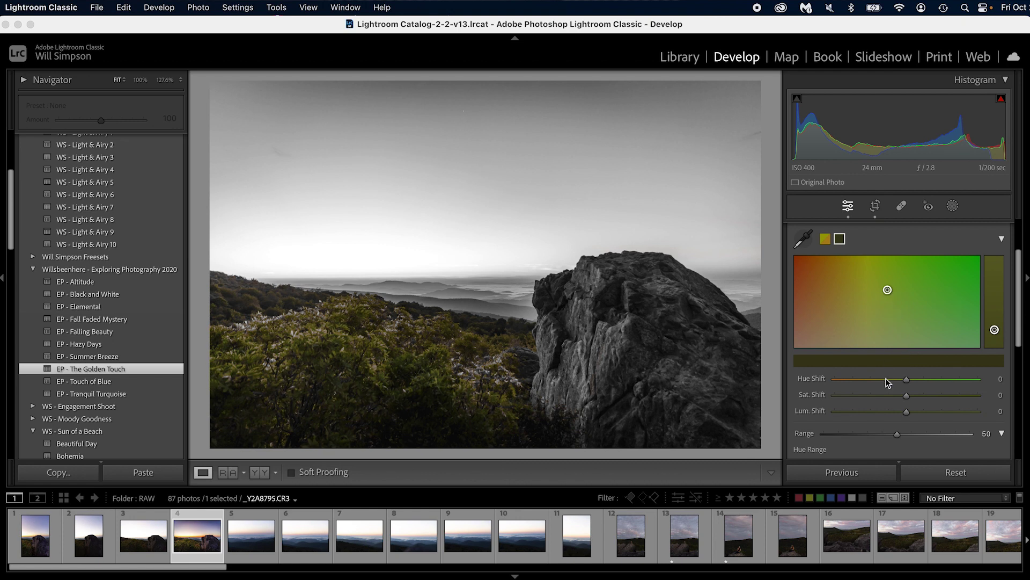
# - Give the second swatch Hue Shift -90, Saturation +31, Luminance +64, then untick Visualize Range
pyautogui.moveTo(906, 380); pyautogui.dragTo(841, 382)
pyautogui.scroll(-2, 869, 388)
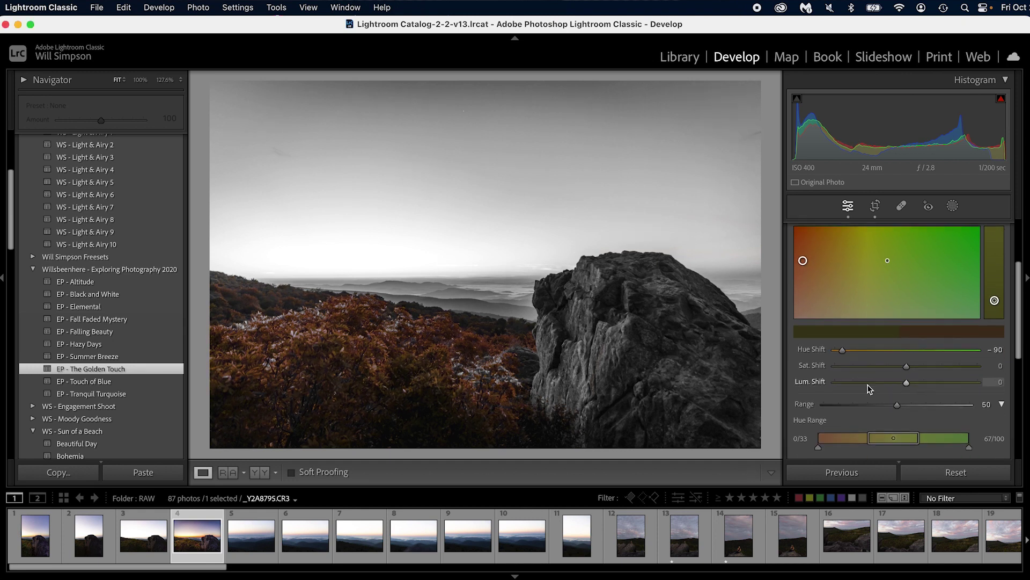
pyautogui.scroll(-1, 870, 388)
pyautogui.moveTo(906, 372); pyautogui.dragTo(922, 374)
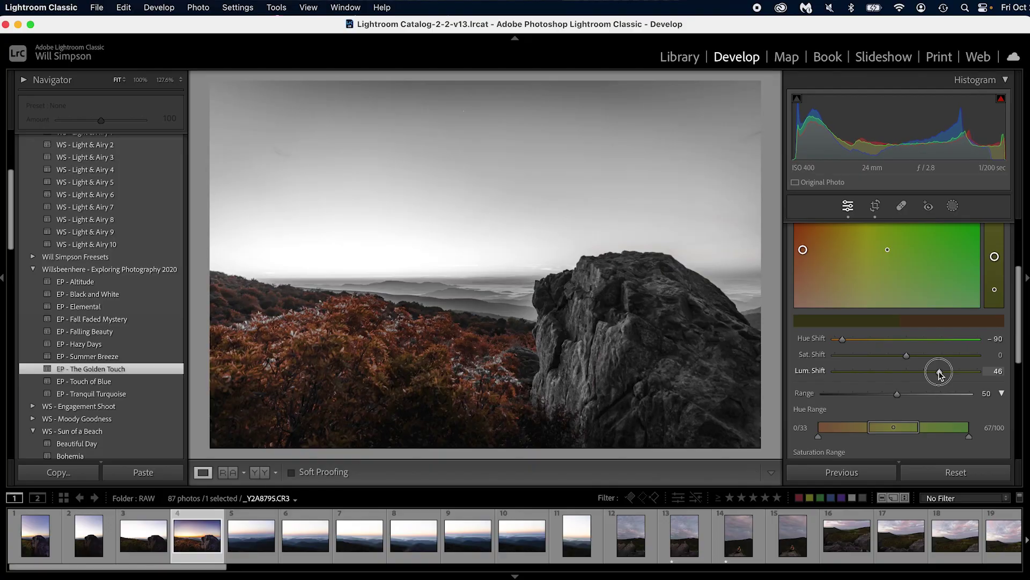
pyautogui.moveTo(939, 374)
pyautogui.mouseDown()
pyautogui.moveTo(951, 374)
pyautogui.moveTo(929, 359)
pyautogui.mouseUp()
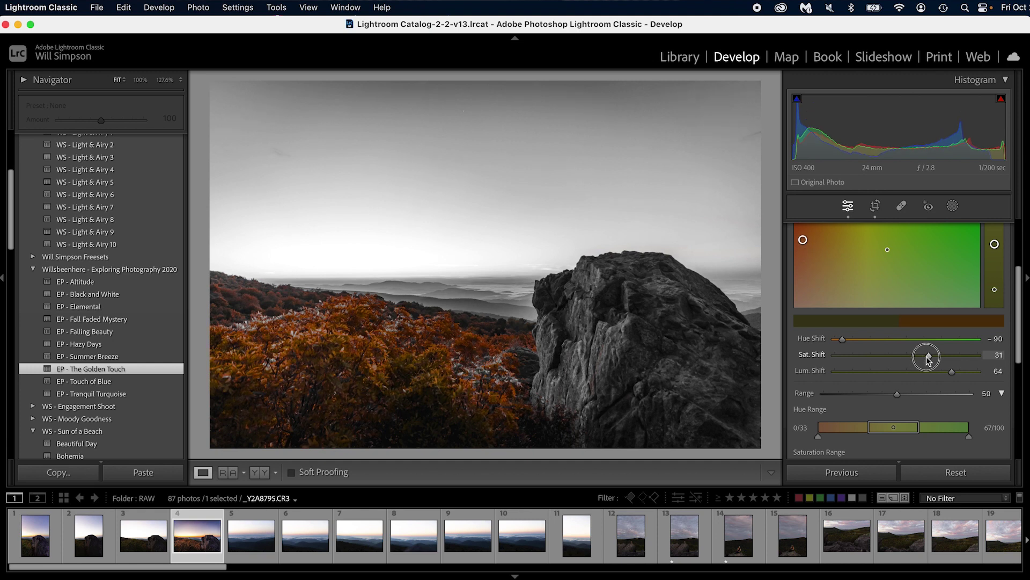
pyautogui.scroll(-6, 924, 357)
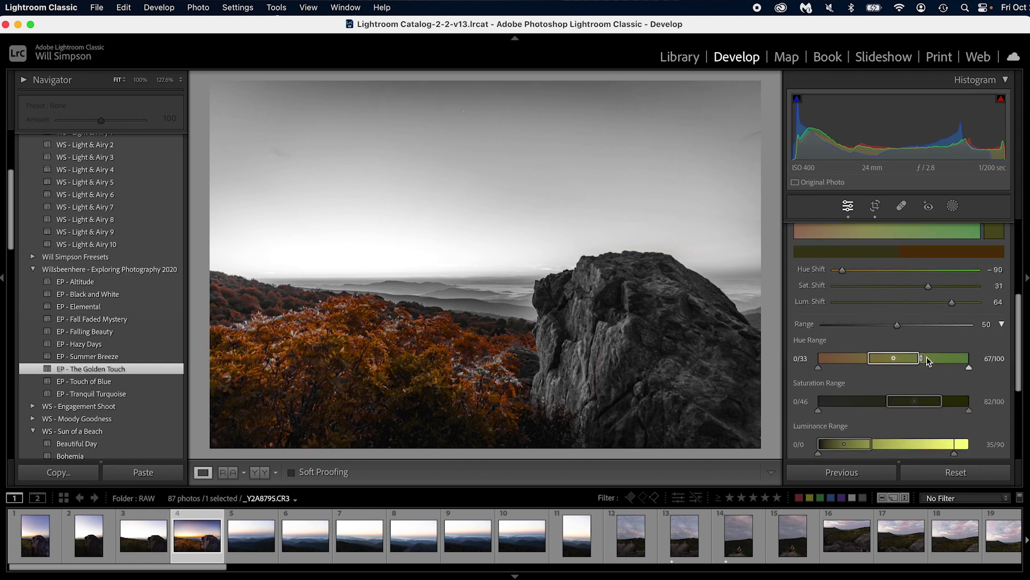
pyautogui.click(841, 349)
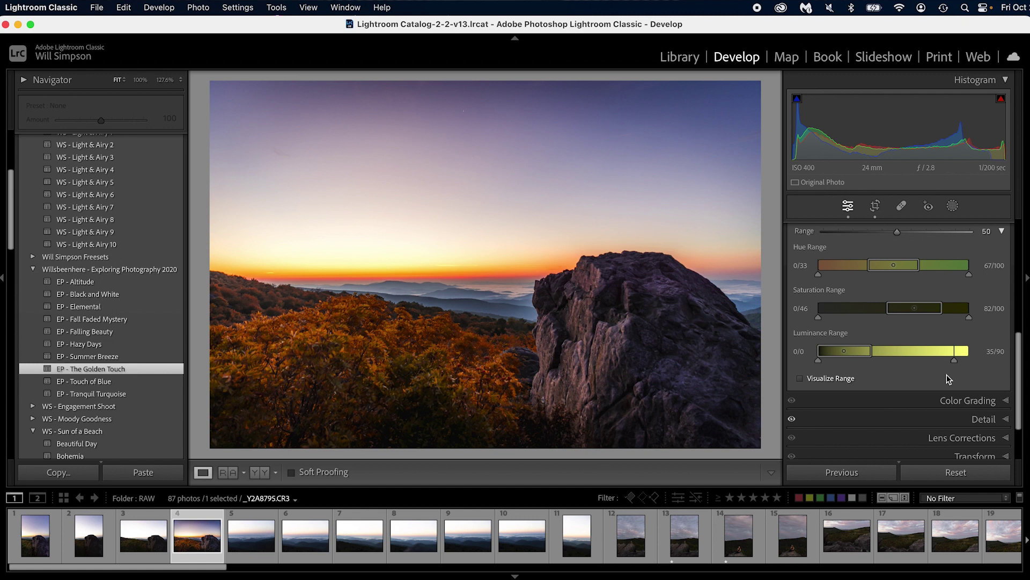
pyautogui.scroll(6, 926, 358)
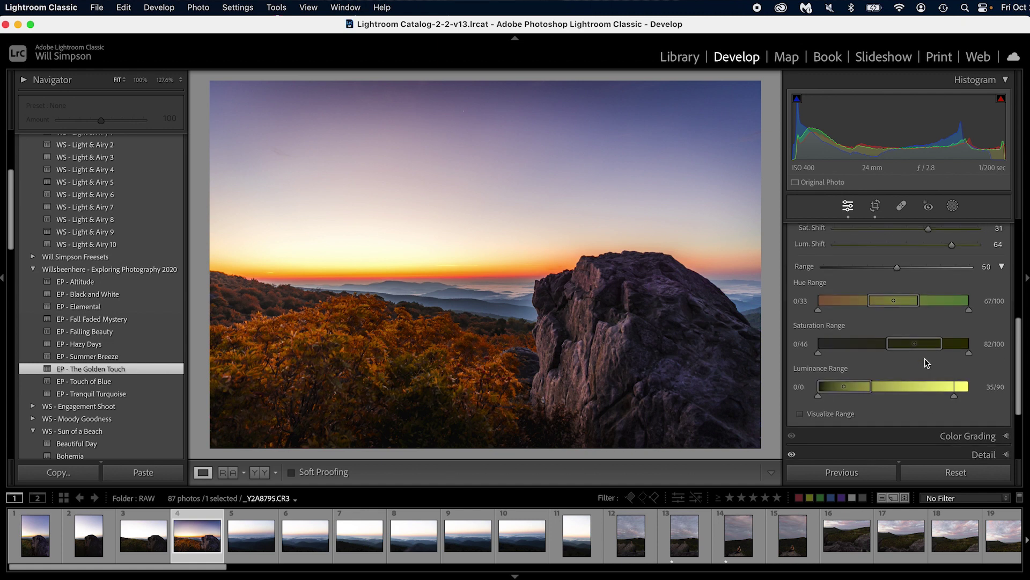
pyautogui.scroll(3, 899, 325)
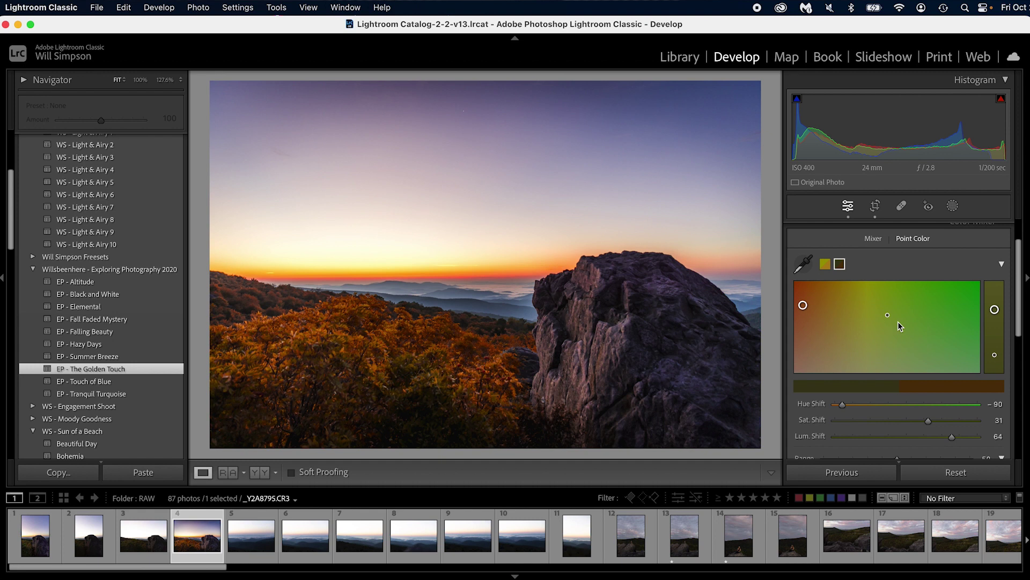
pyautogui.scroll(2, 912, 333)
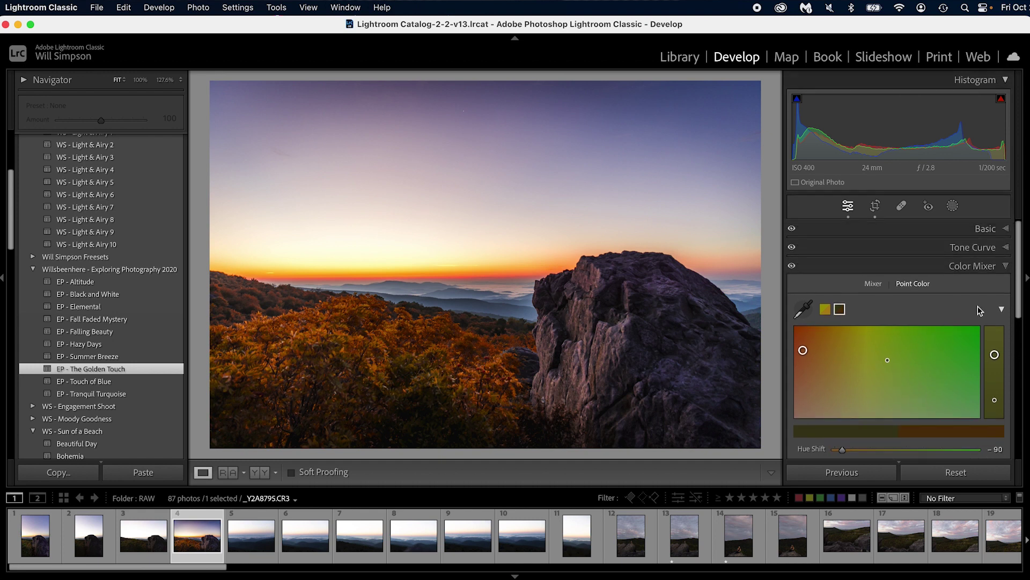
pyautogui.click(792, 267)
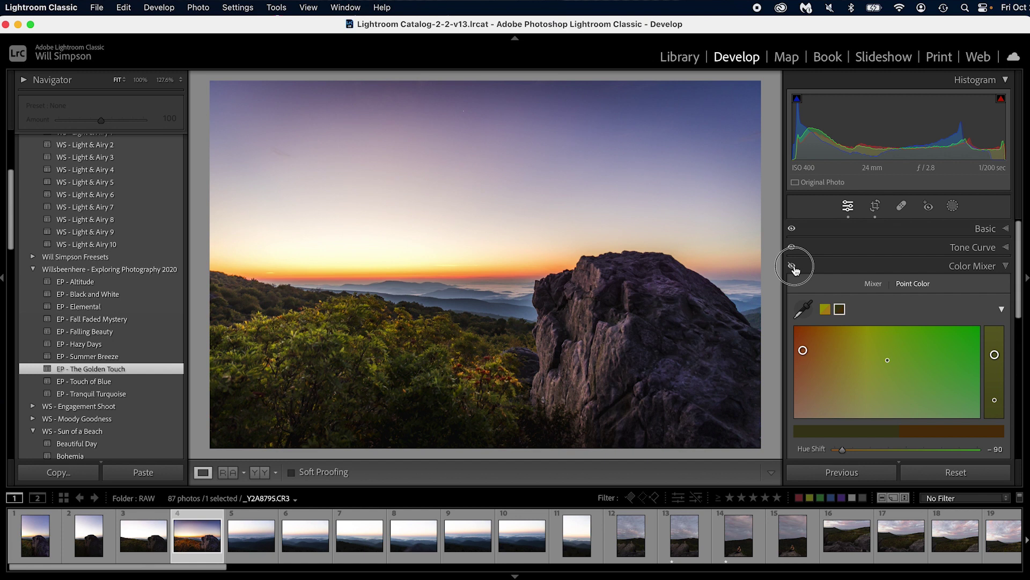
pyautogui.click(793, 267)
pyautogui.click(794, 267)
pyautogui.click(794, 267)
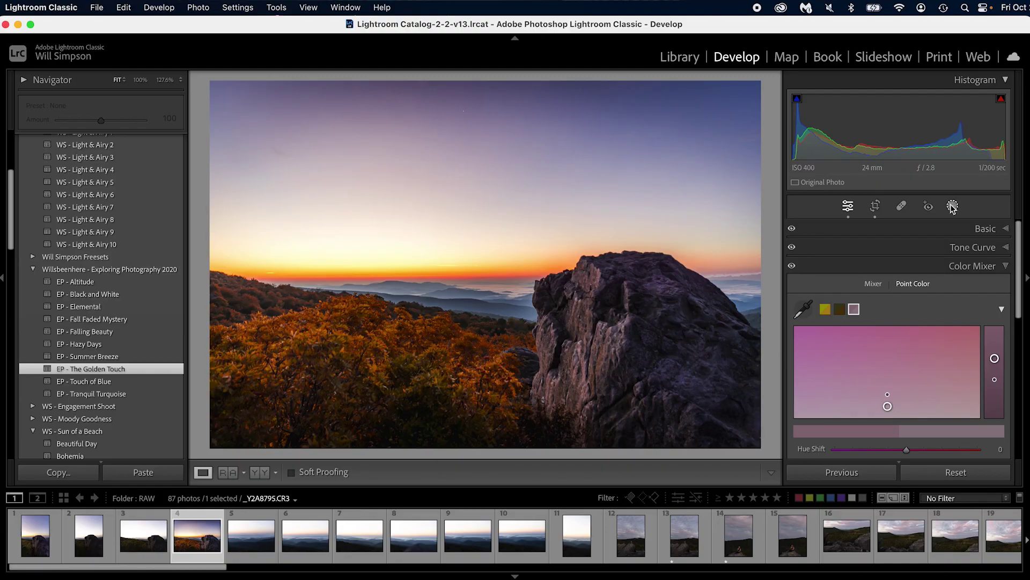
# - Create a brush mask, enlarge the brush to size 20, and paint over the lower-left foliage
pyautogui.click(953, 207)
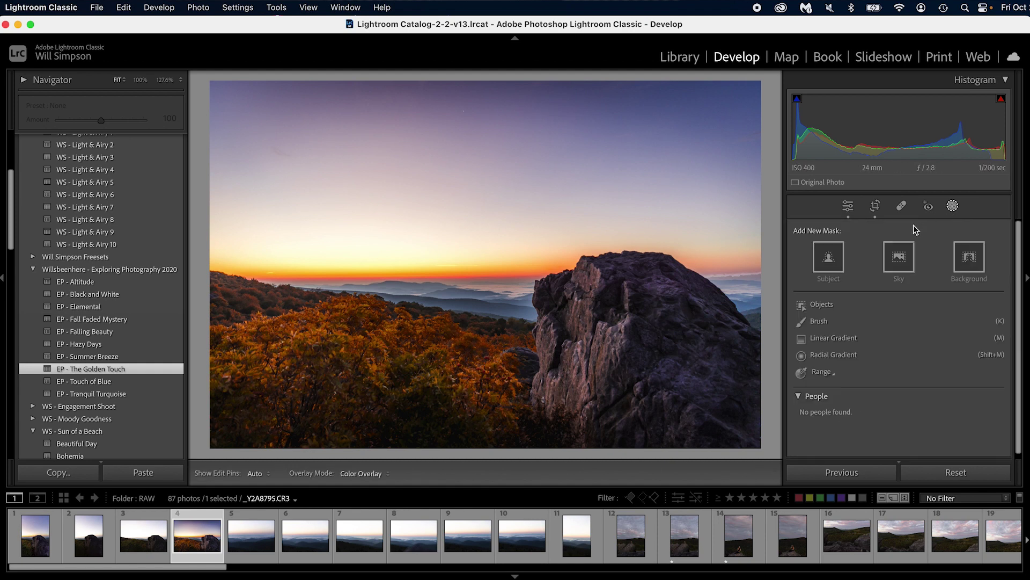
pyautogui.click(822, 321)
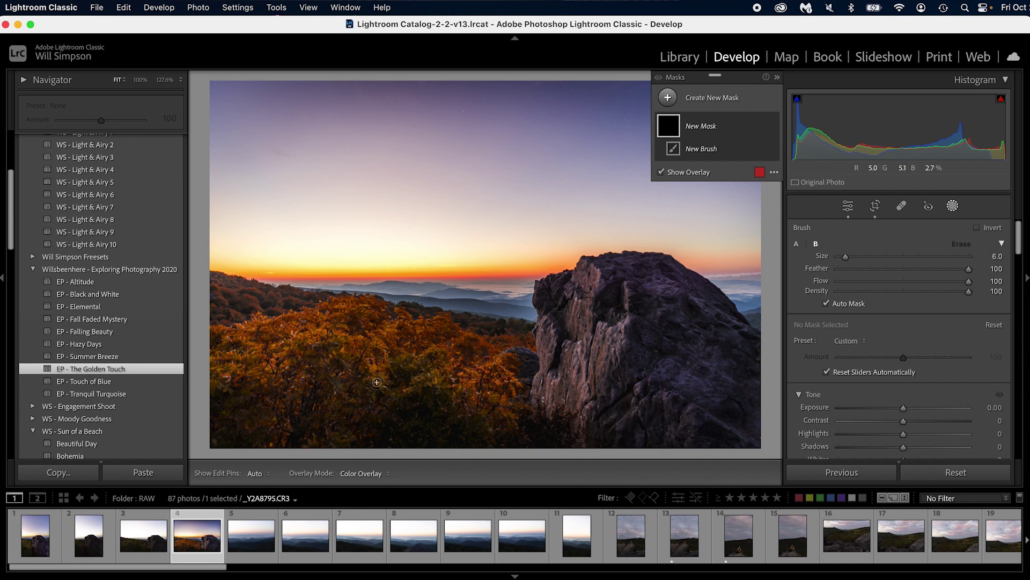
pyautogui.scroll(5, 376, 381)
pyautogui.press('h')
pyautogui.moveTo(227, 347)
pyautogui.mouseDown()
pyautogui.moveTo(355, 325)
pyautogui.moveTo(486, 397)
pyautogui.moveTo(255, 424)
pyautogui.moveTo(152, 369)
pyautogui.mouseUp()
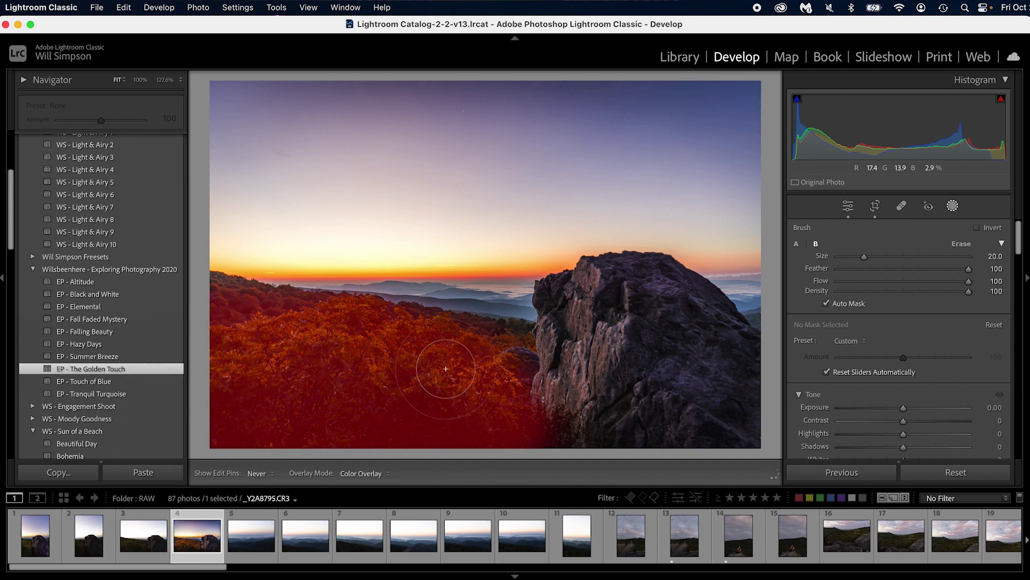
pyautogui.press('h')
pyautogui.scroll(-3, 854, 301)
pyautogui.scroll(-8, 853, 303)
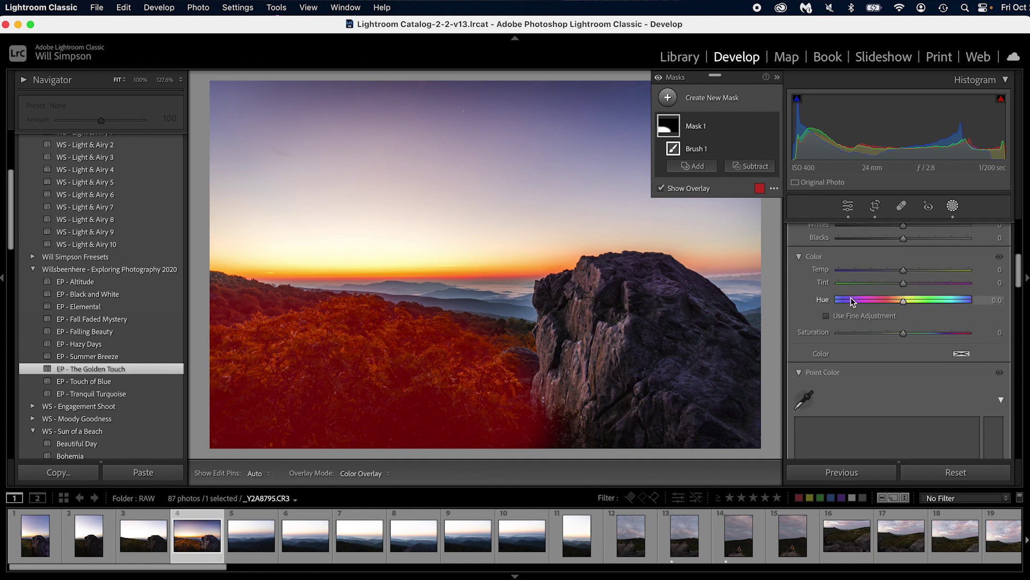
# - Hide the mask overlay, sample the orange foliage into the mask's Point Color, and enable Visualize Range
pyautogui.press('o')
pyautogui.click(805, 256)
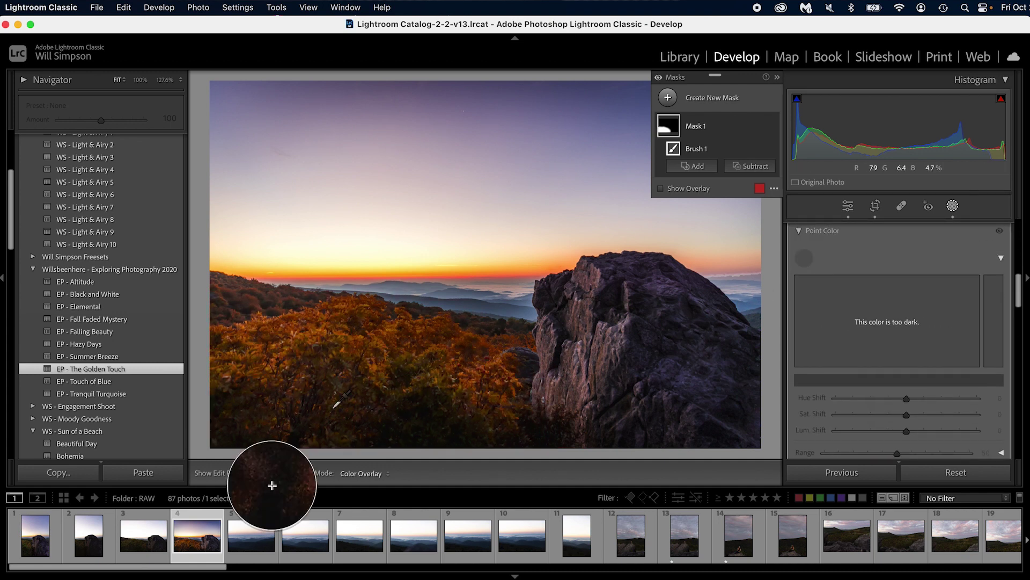
pyautogui.click(467, 422)
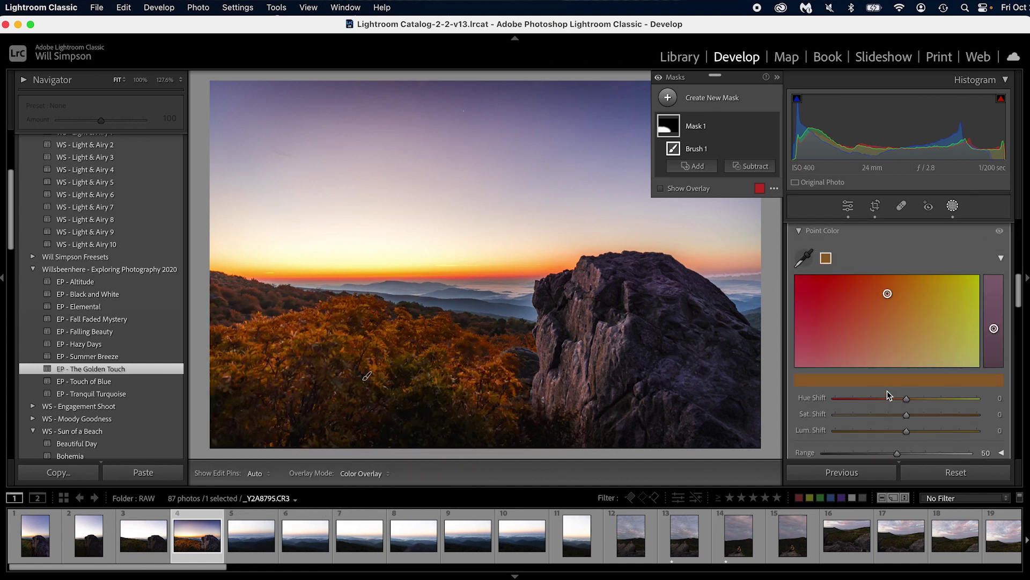
pyautogui.scroll(-6, 887, 390)
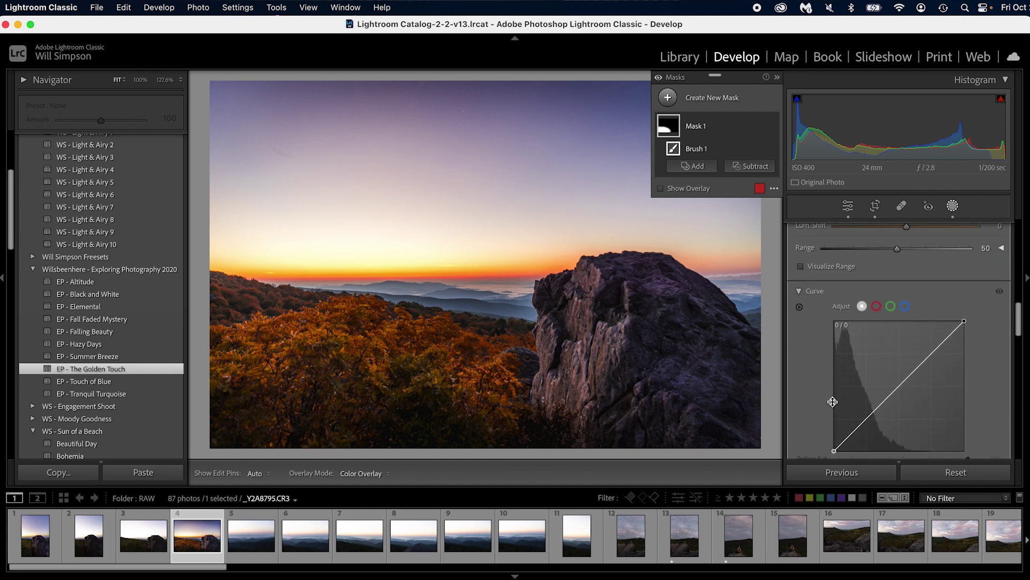
pyautogui.scroll(3, 826, 348)
pyautogui.click(801, 331)
# - Narrow the sampled colour's luminance, saturation and hue ranges
pyautogui.click(1003, 314)
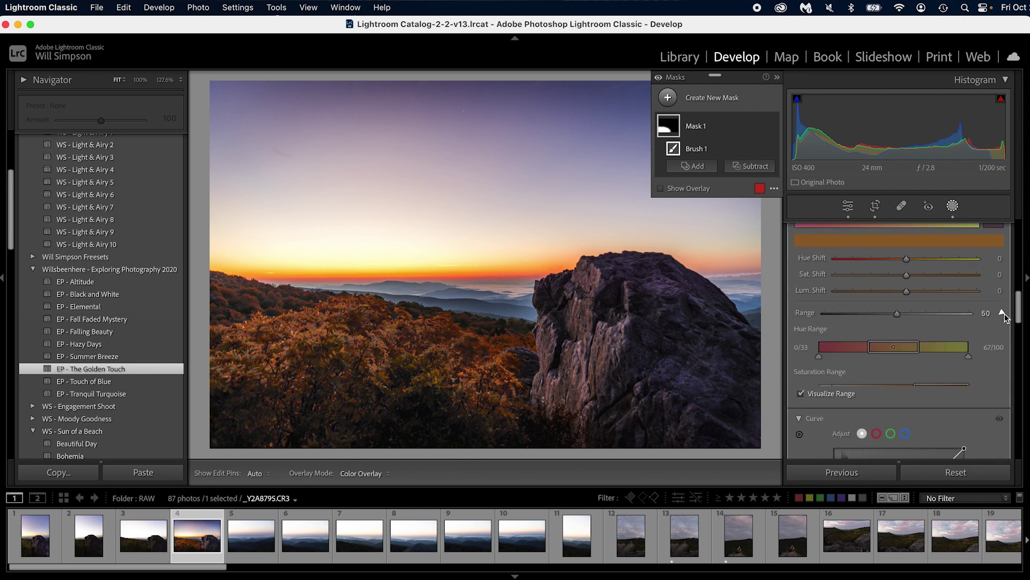
pyautogui.scroll(-2, 855, 379)
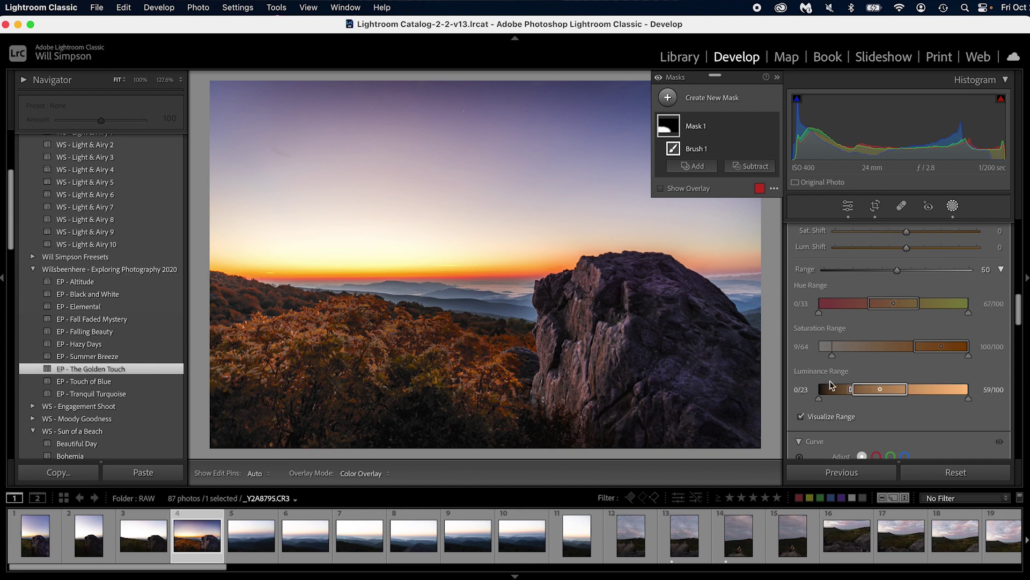
pyautogui.moveTo(970, 404); pyautogui.dragTo(879, 400)
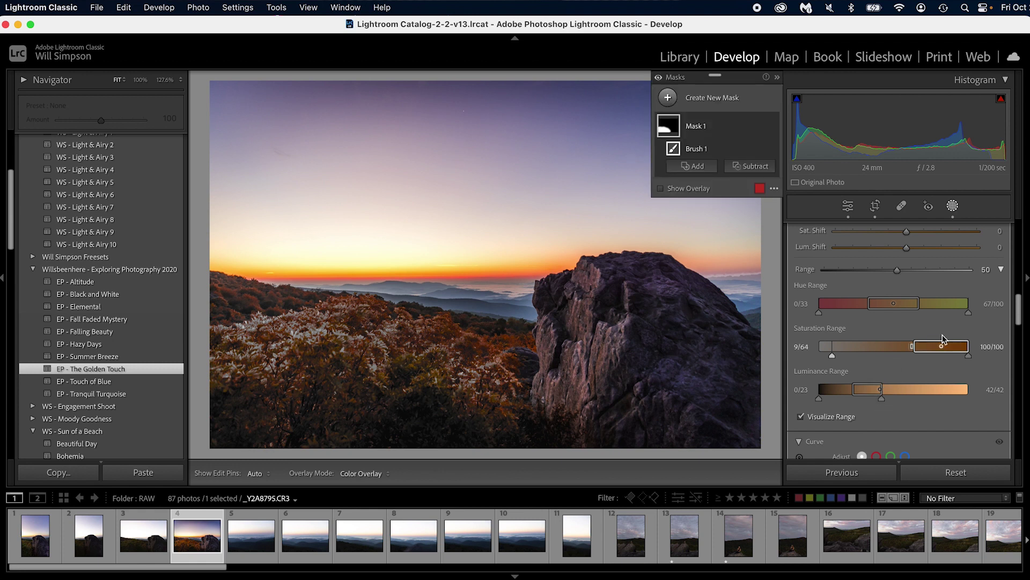
pyautogui.moveTo(833, 356); pyautogui.dragTo(877, 358)
pyautogui.moveTo(867, 303); pyautogui.dragTo(900, 304)
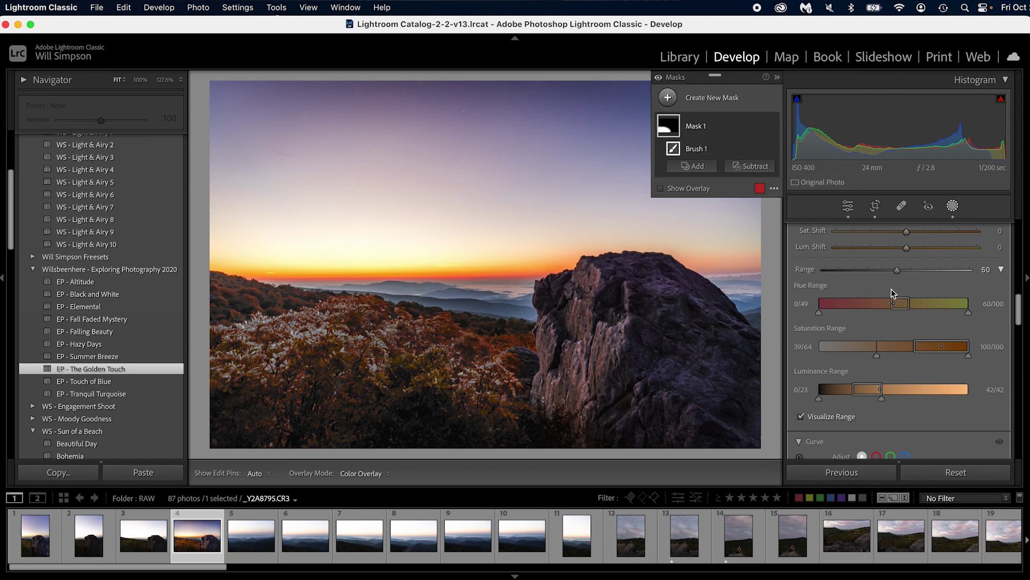
pyautogui.scroll(3, 890, 293)
pyautogui.scroll(2, 890, 290)
# - Set Mask 1's Point Color shifts to Hue 26, Sat 35, Lum -20, and uncheck Visualize Range
pyautogui.moveTo(906, 385); pyautogui.dragTo(974, 390)
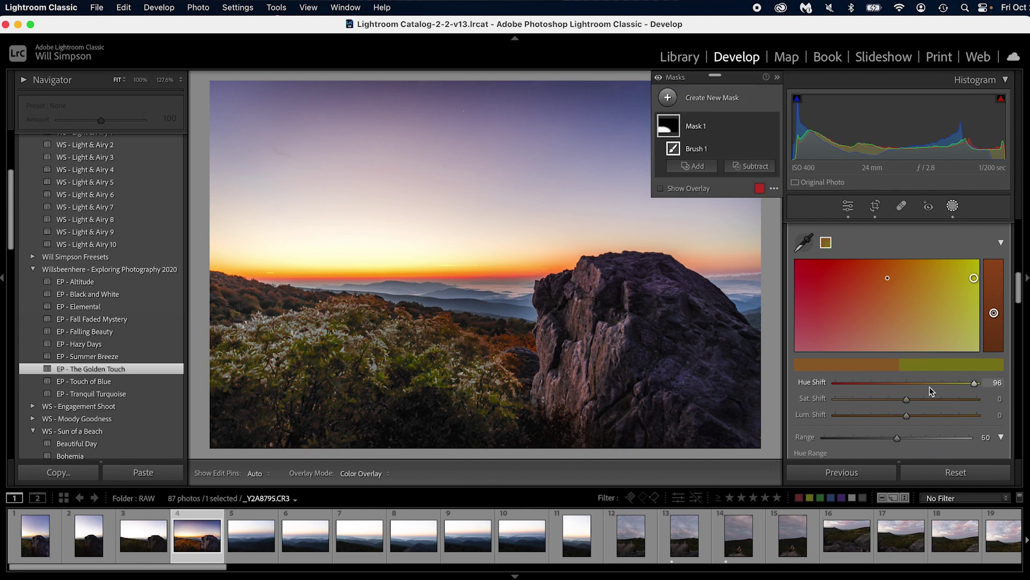
pyautogui.scroll(-3, 923, 386)
pyautogui.moveTo(907, 352); pyautogui.dragTo(866, 352)
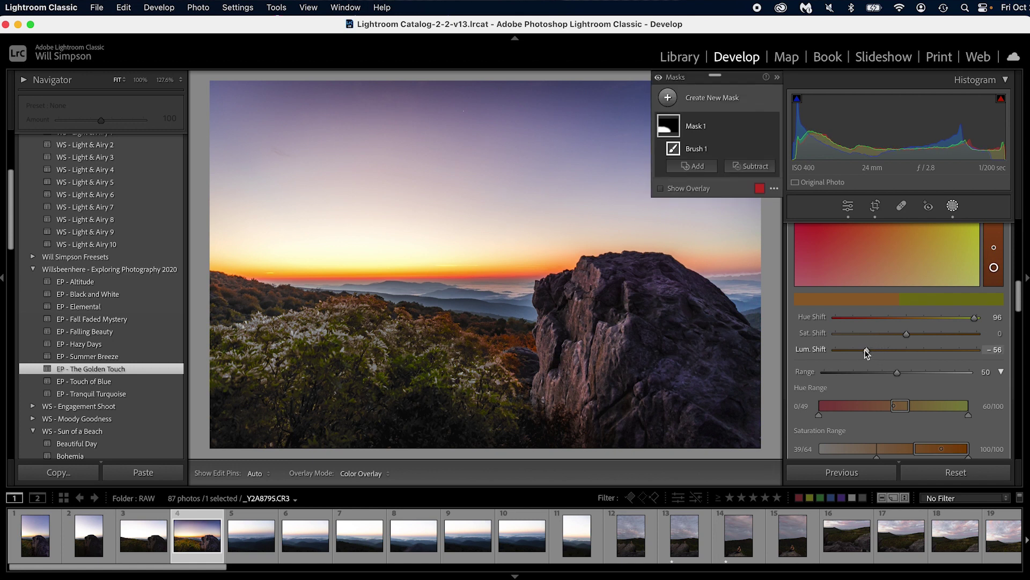
pyautogui.scroll(-5, 836, 344)
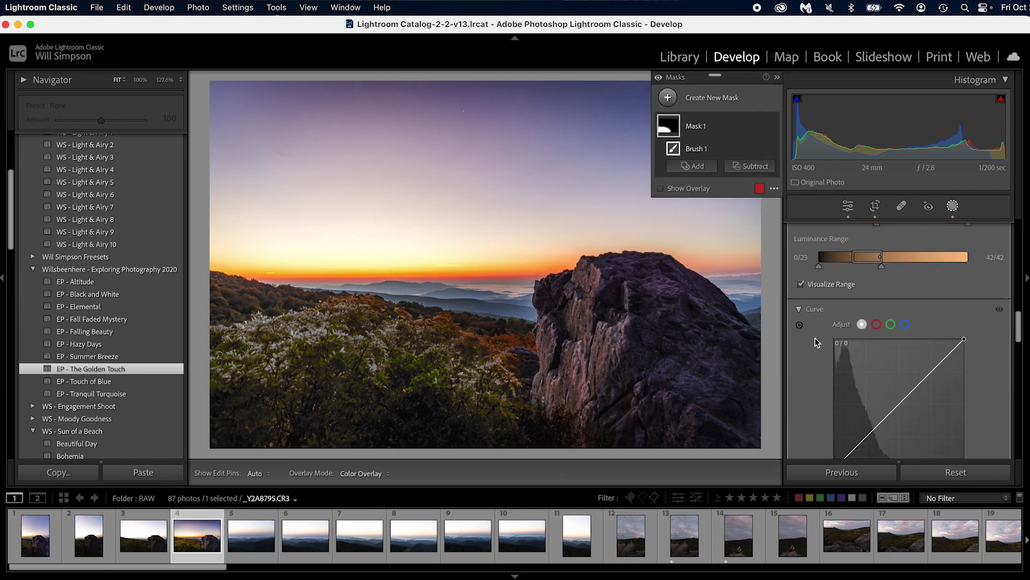
pyautogui.click(823, 285)
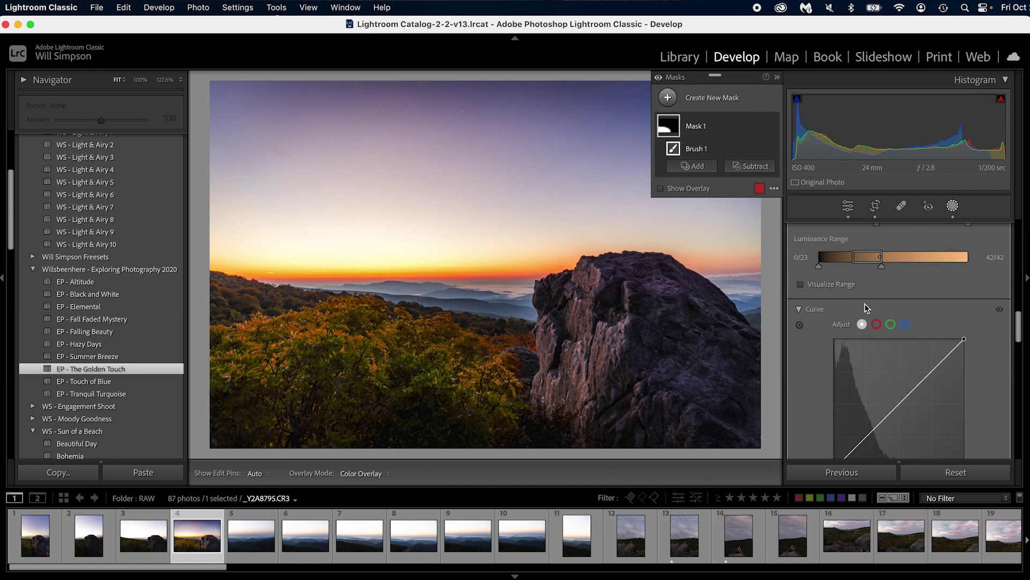
pyautogui.scroll(4, 864, 304)
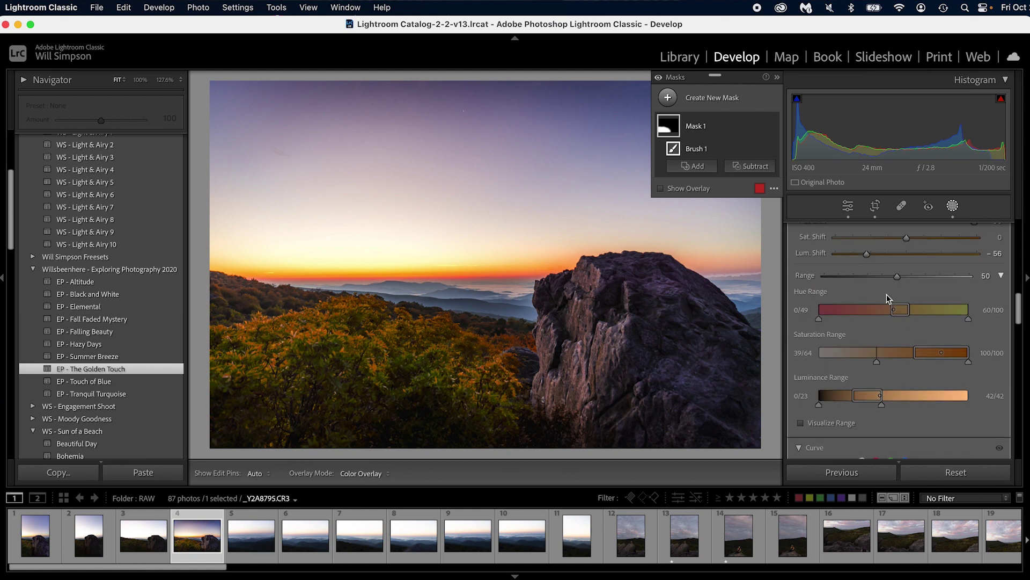
pyautogui.scroll(2, 887, 294)
pyautogui.moveTo(887, 290); pyautogui.dragTo(925, 291)
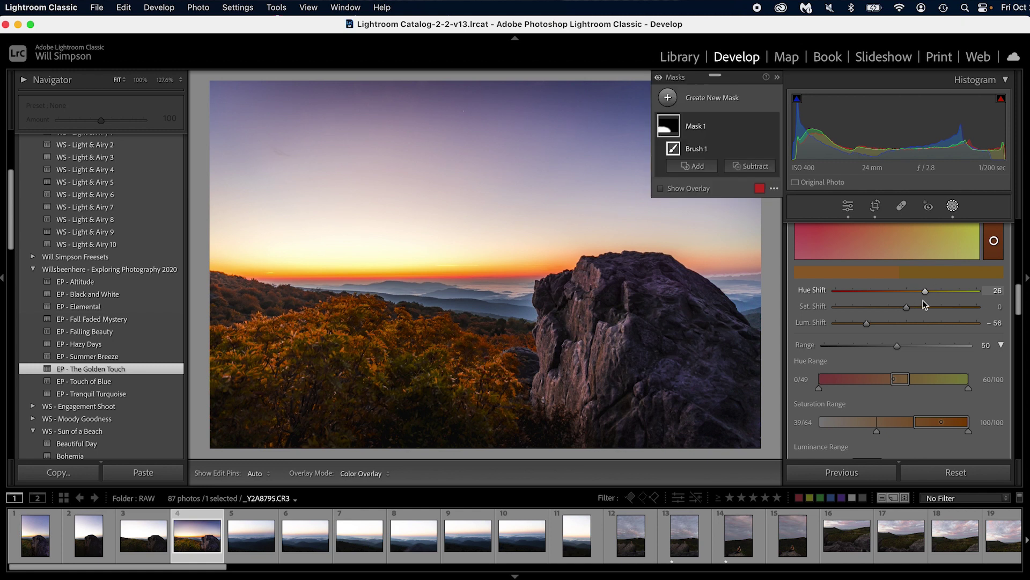
pyautogui.moveTo(866, 323); pyautogui.dragTo(932, 313)
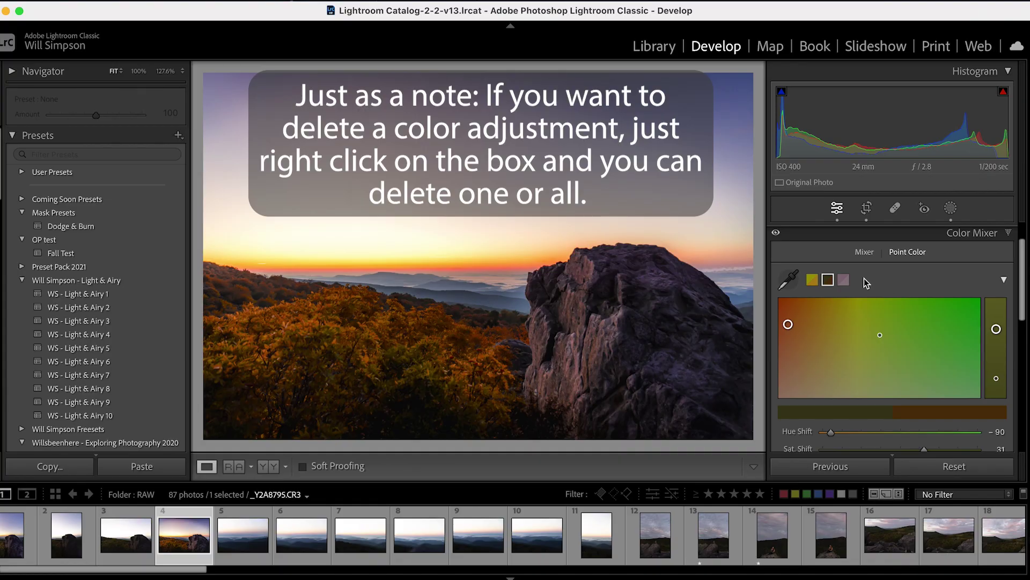
# - Right-click a Point Color swatch to show Delete Swatch and Delete All Swatches
pyautogui.rightClick(849, 281)
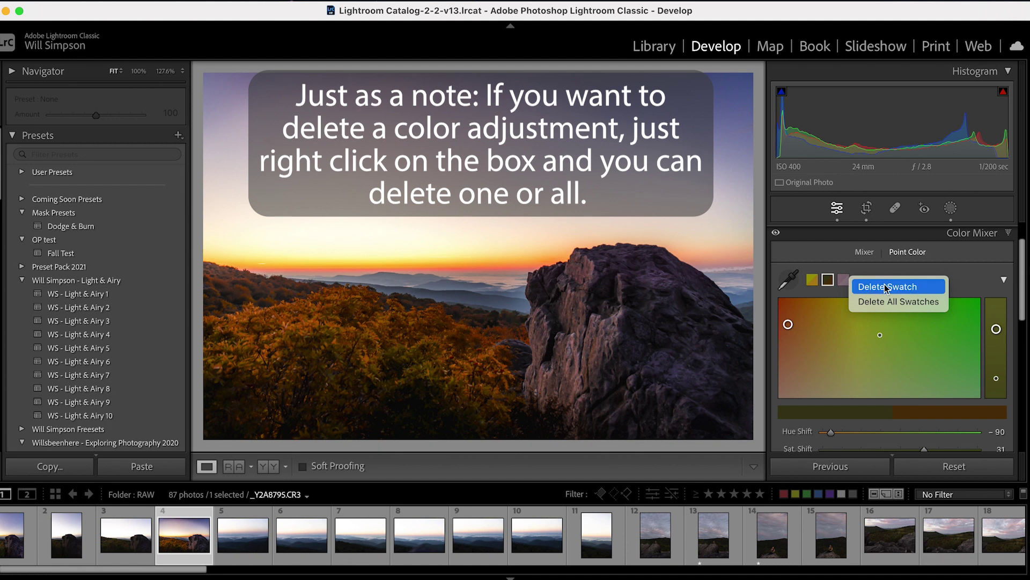